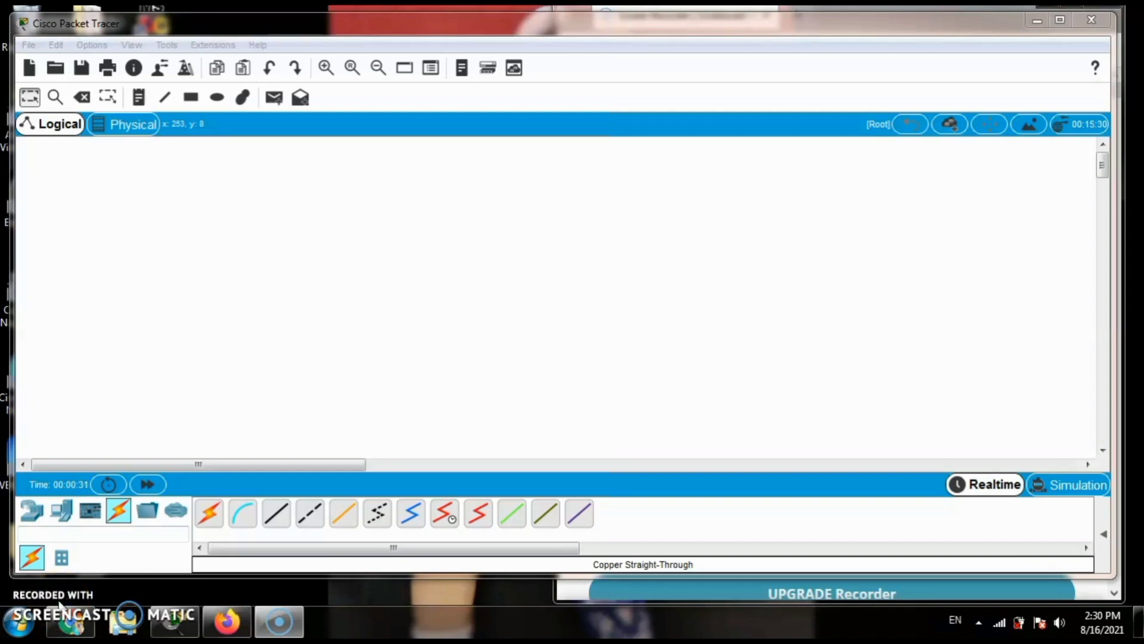
Place a 2960-24TT switch in the middle of the empty logical workspace.
click(53, 515)
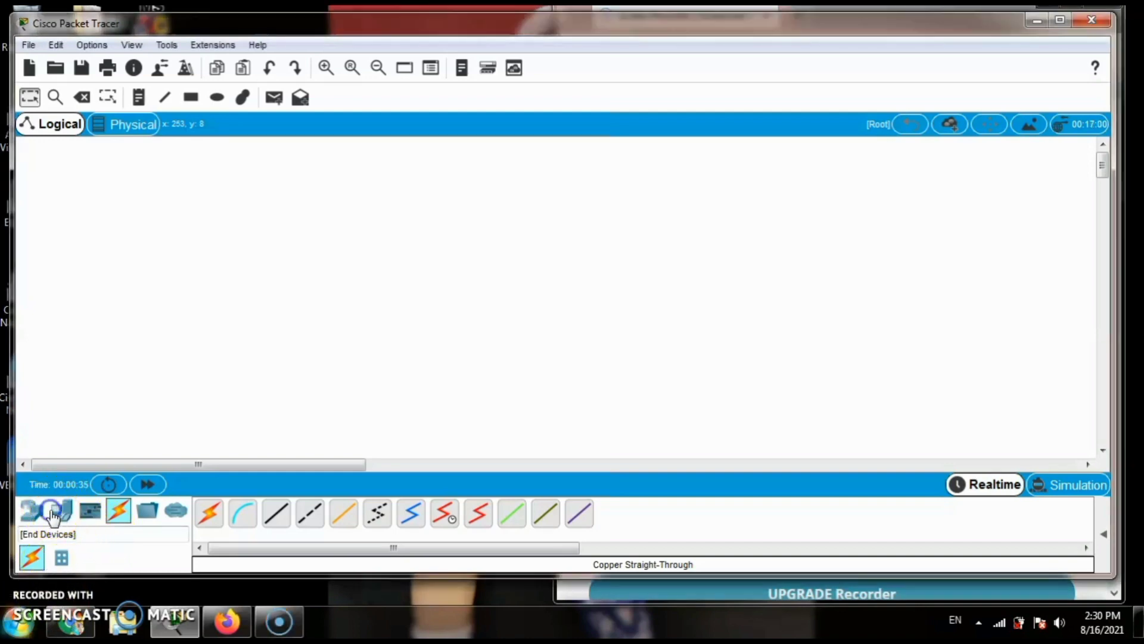
click(33, 514)
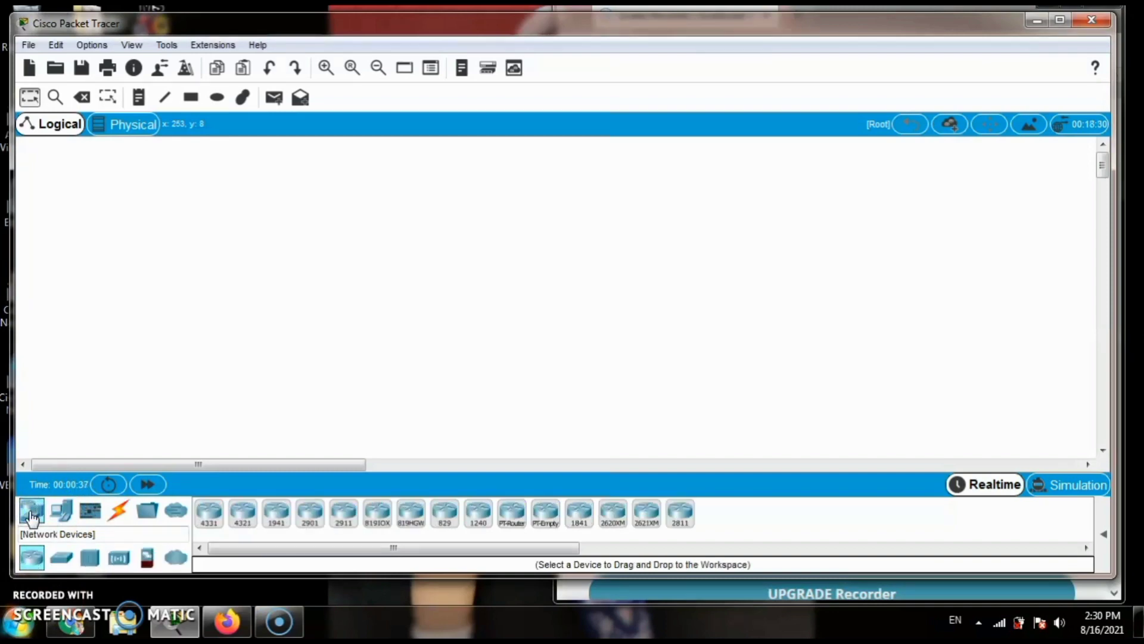
click(61, 557)
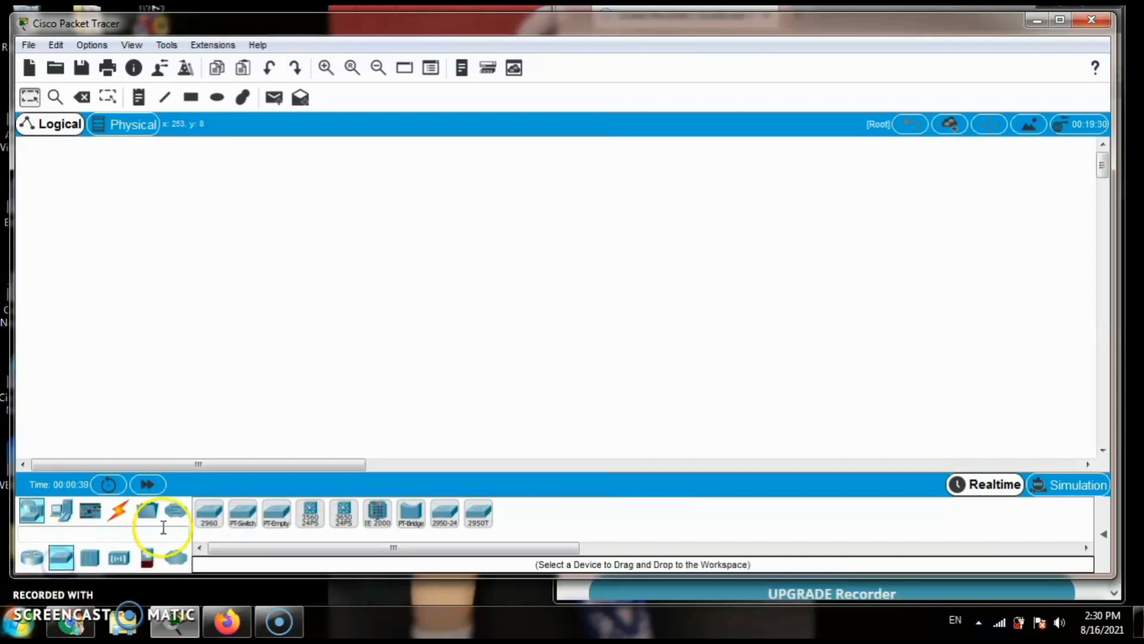
click(207, 512)
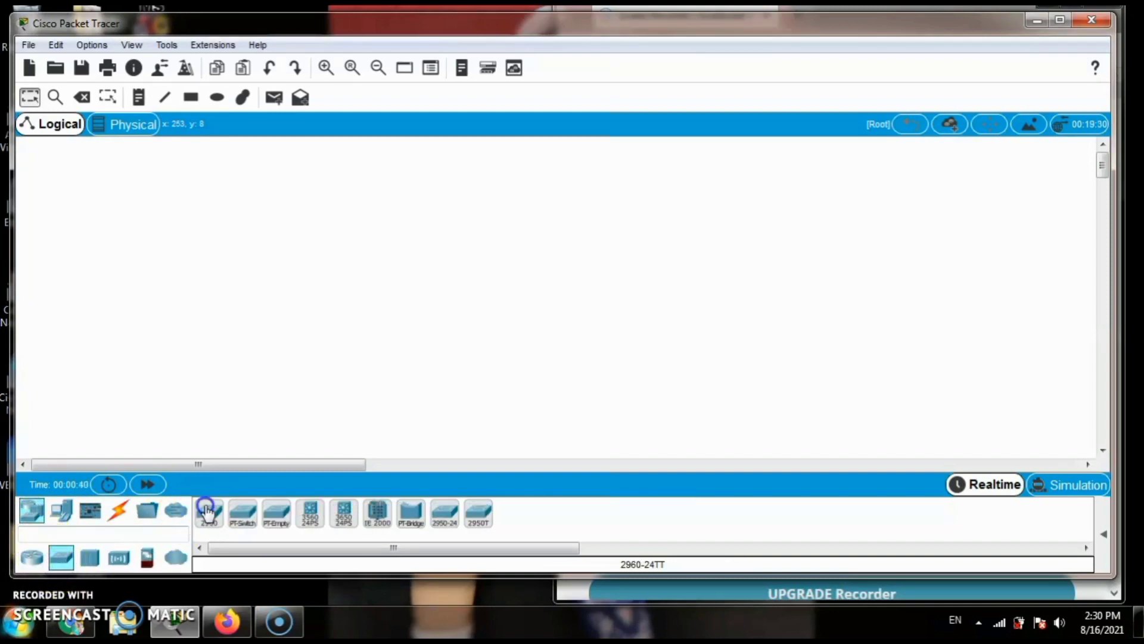
click(392, 289)
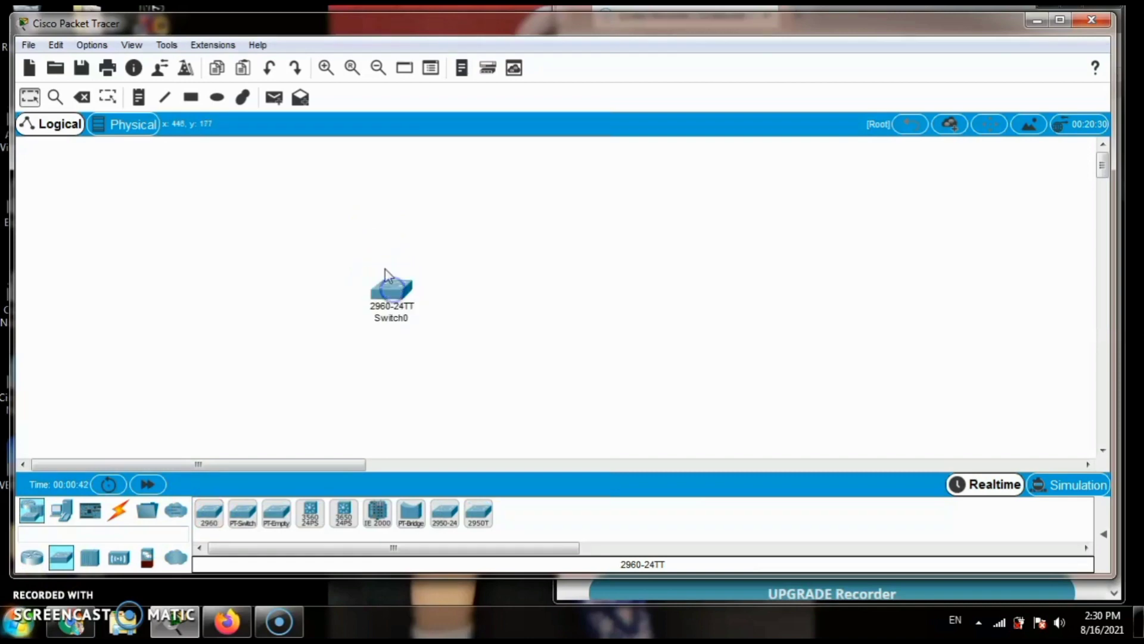
Add two PCs, one above the other, to the left of the switch.
click(62, 512)
click(207, 511)
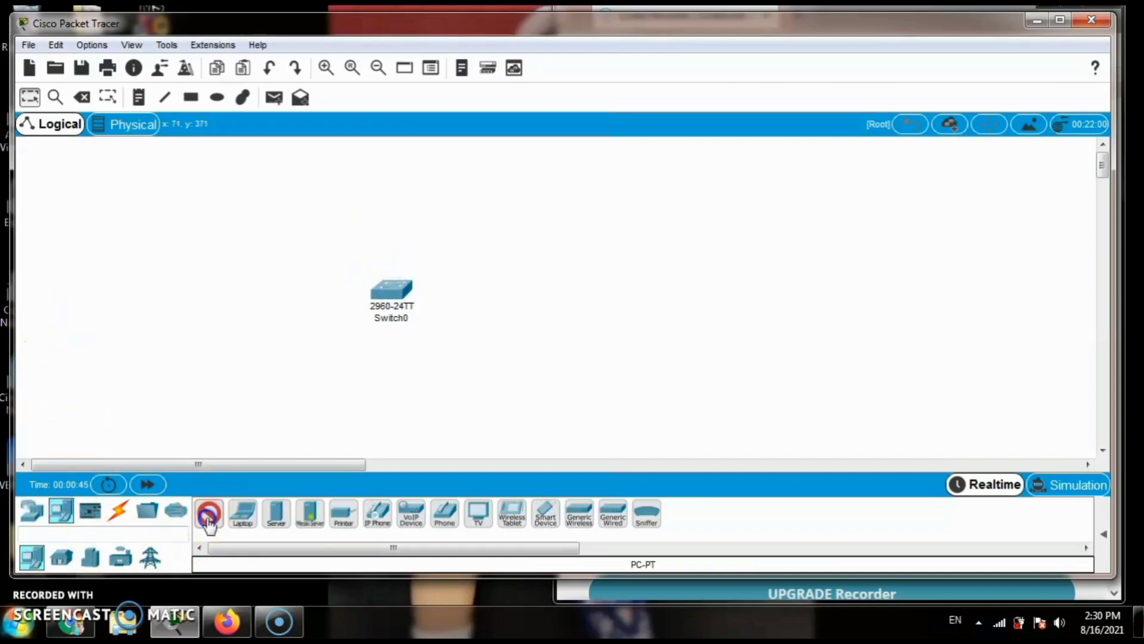
click(214, 238)
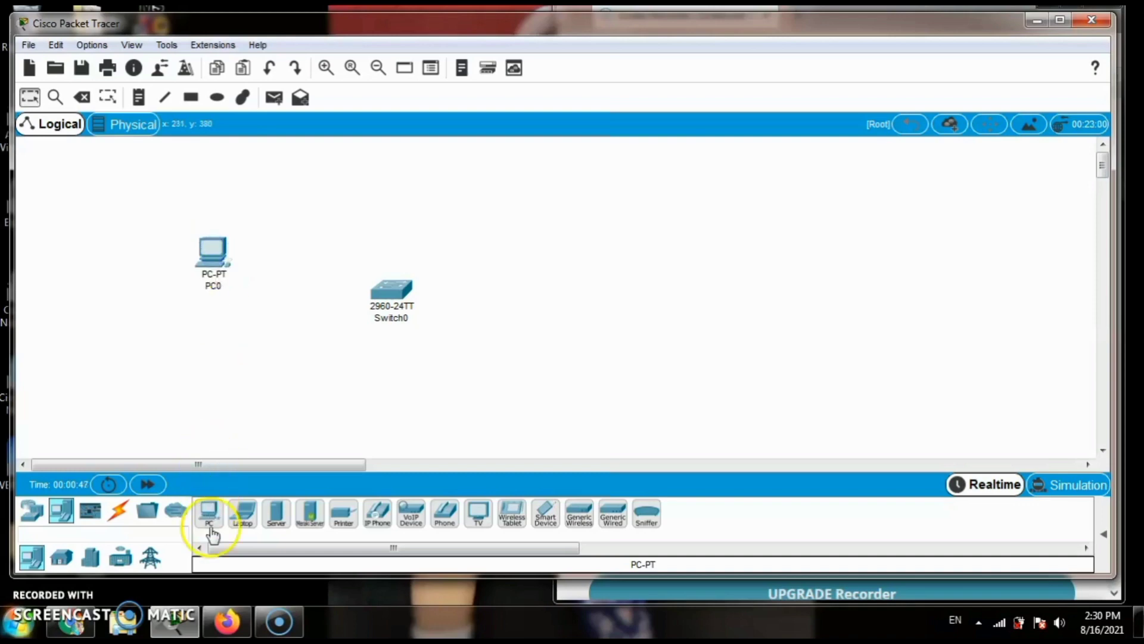
click(209, 513)
click(215, 347)
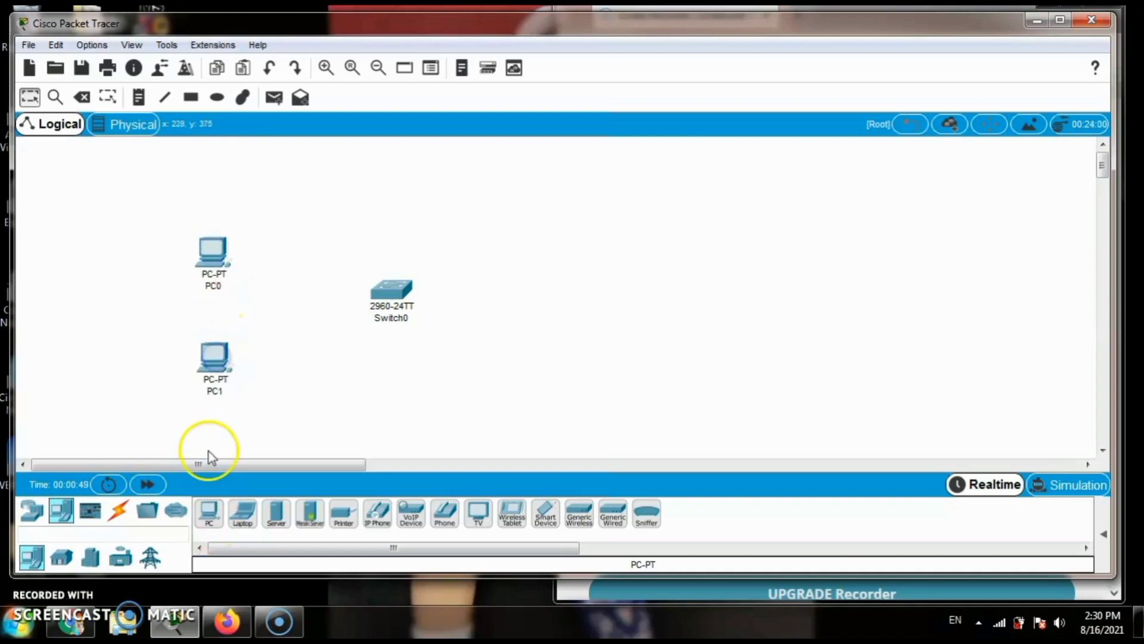
Add two more PCs, one above the other, on the right side of the switch and space them farther away from it.
click(208, 513)
click(506, 260)
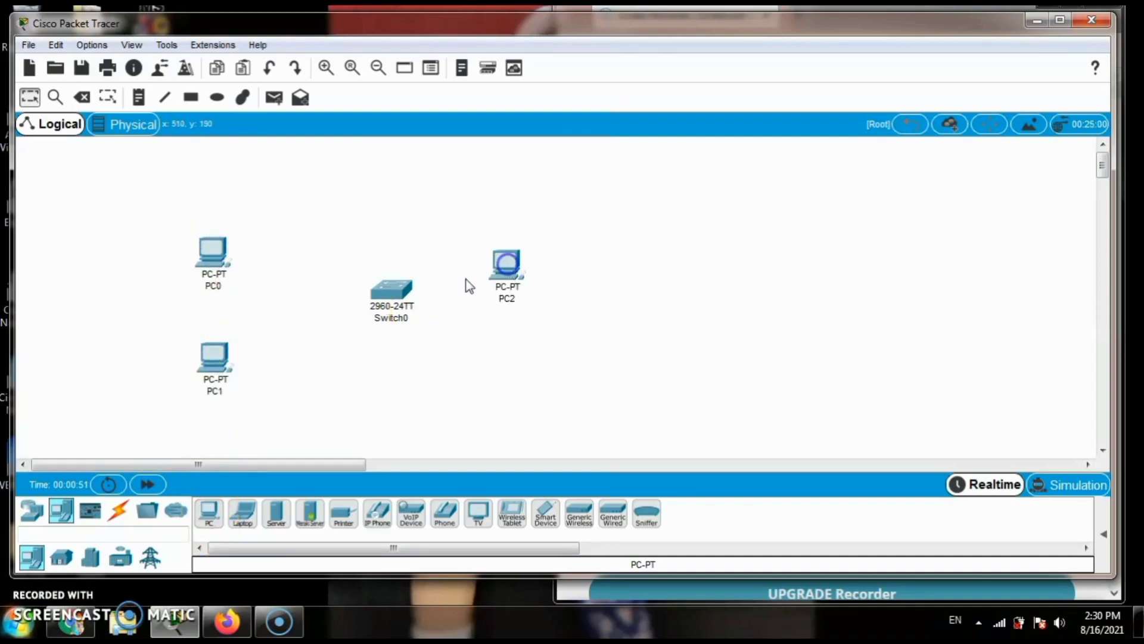
click(210, 511)
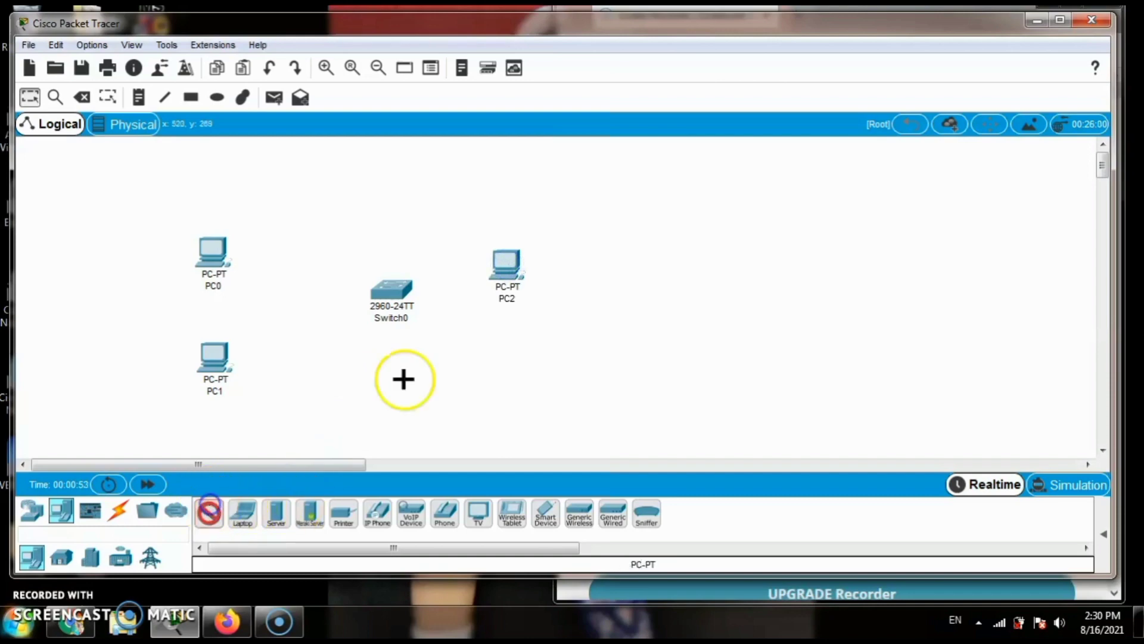
click(506, 369)
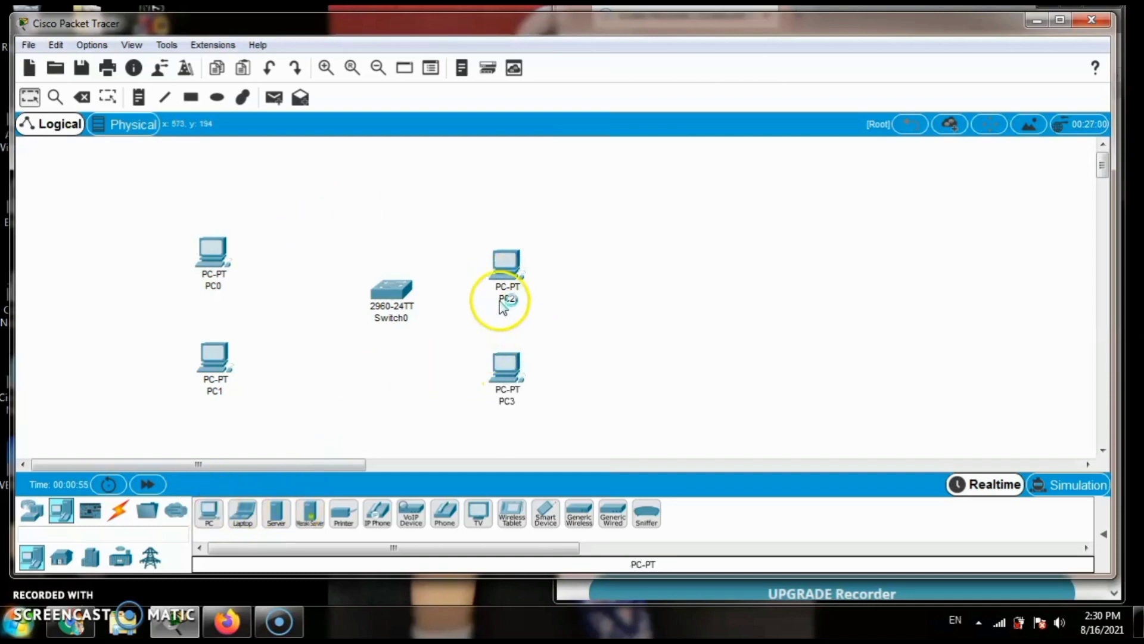
drag(505, 251, 551, 246)
drag(506, 370, 557, 359)
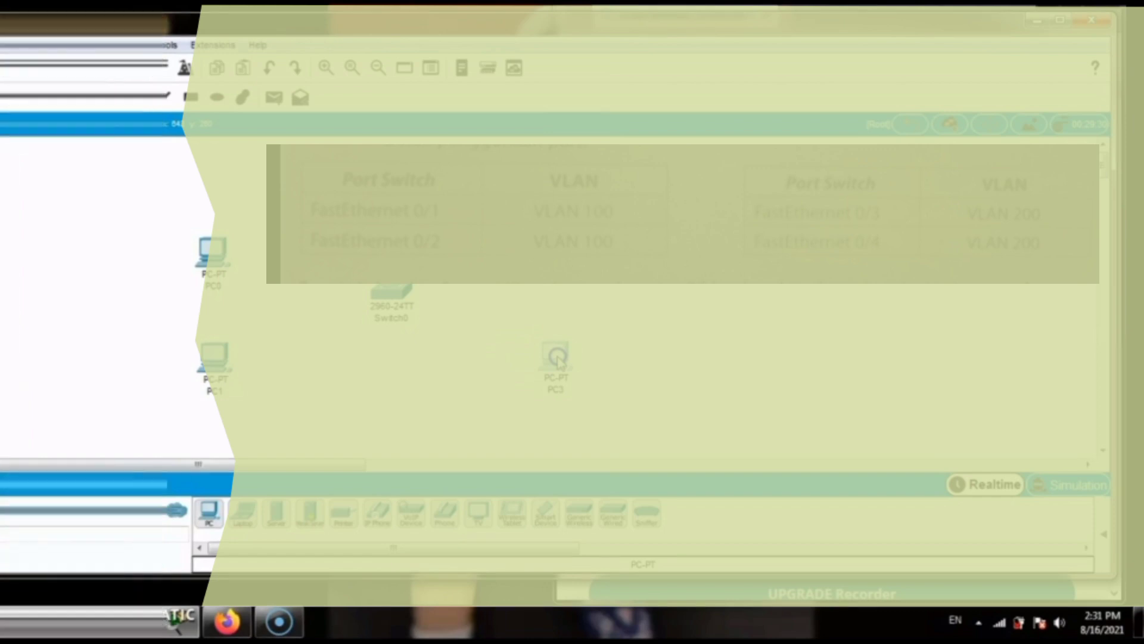
click(215, 364)
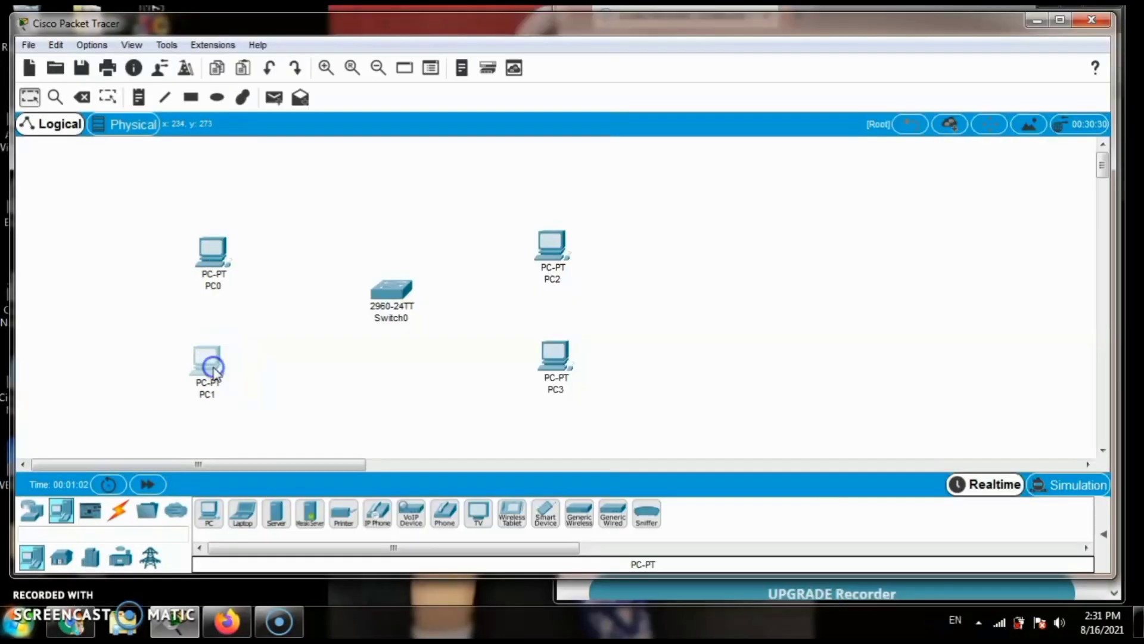
Connect PC0's FastEthernet0 to the switch's FastEthernet0/1 with a copper straight-through cable.
click(121, 513)
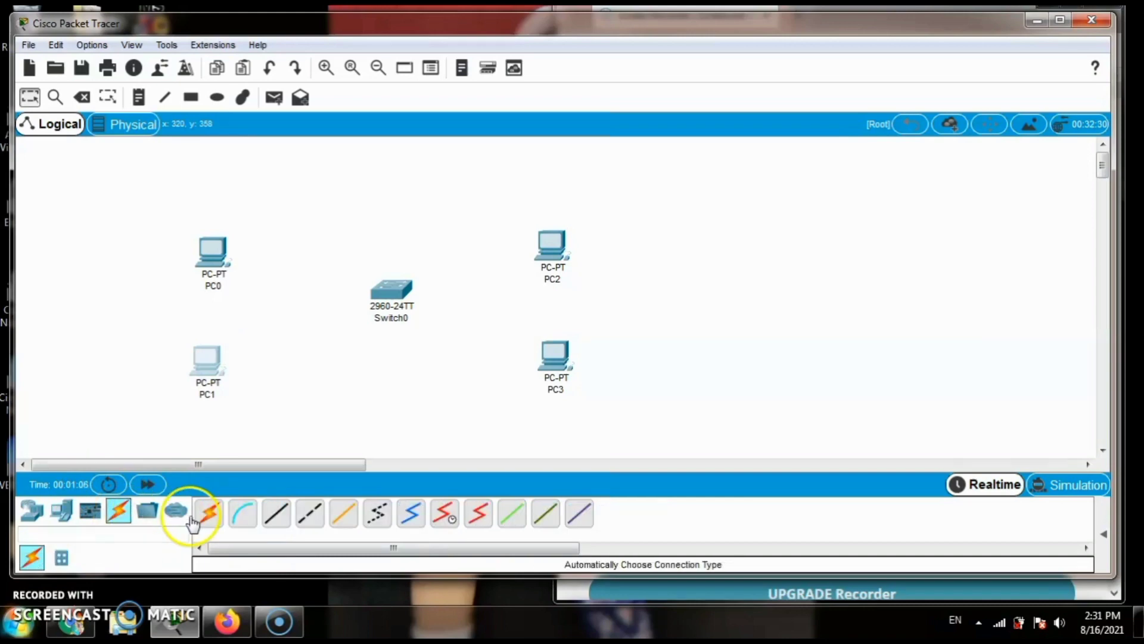
click(277, 514)
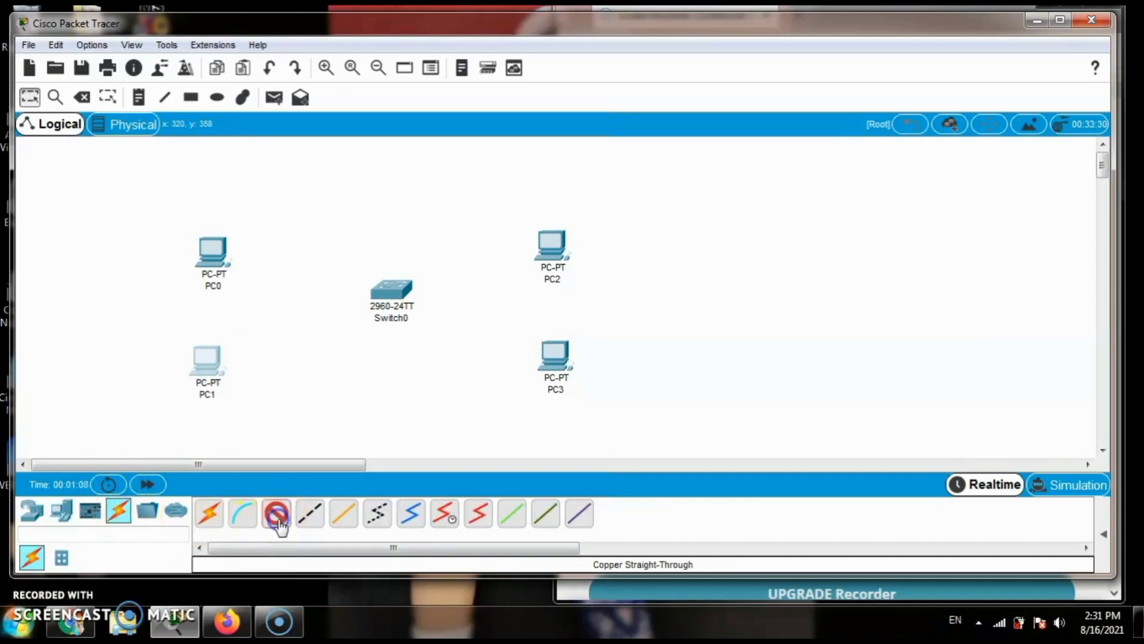
click(214, 246)
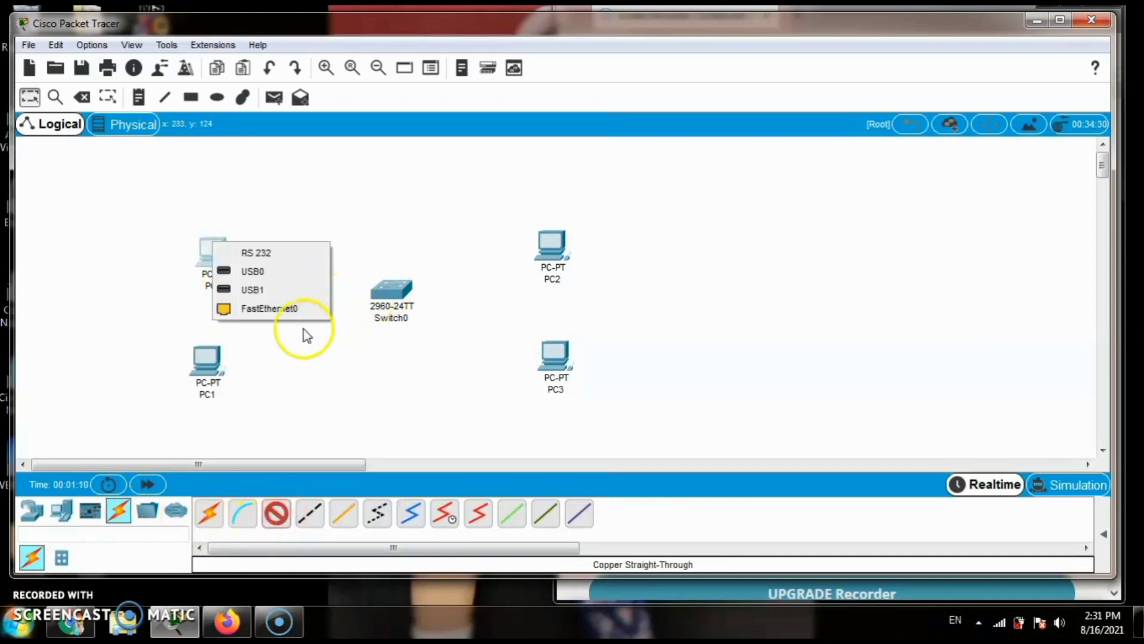
click(271, 308)
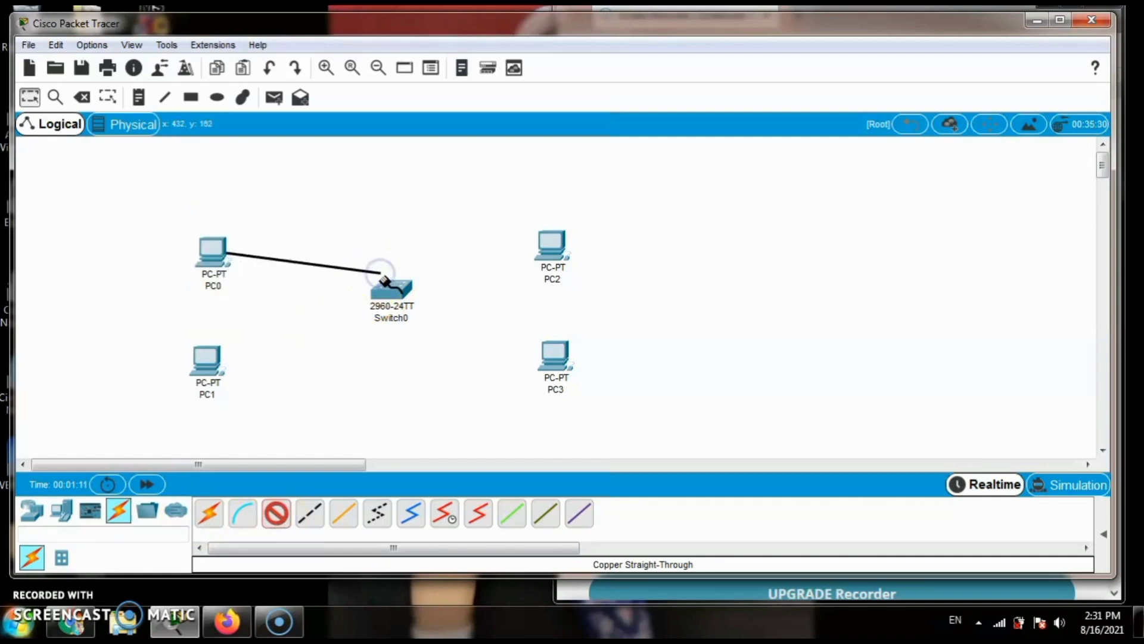
click(382, 291)
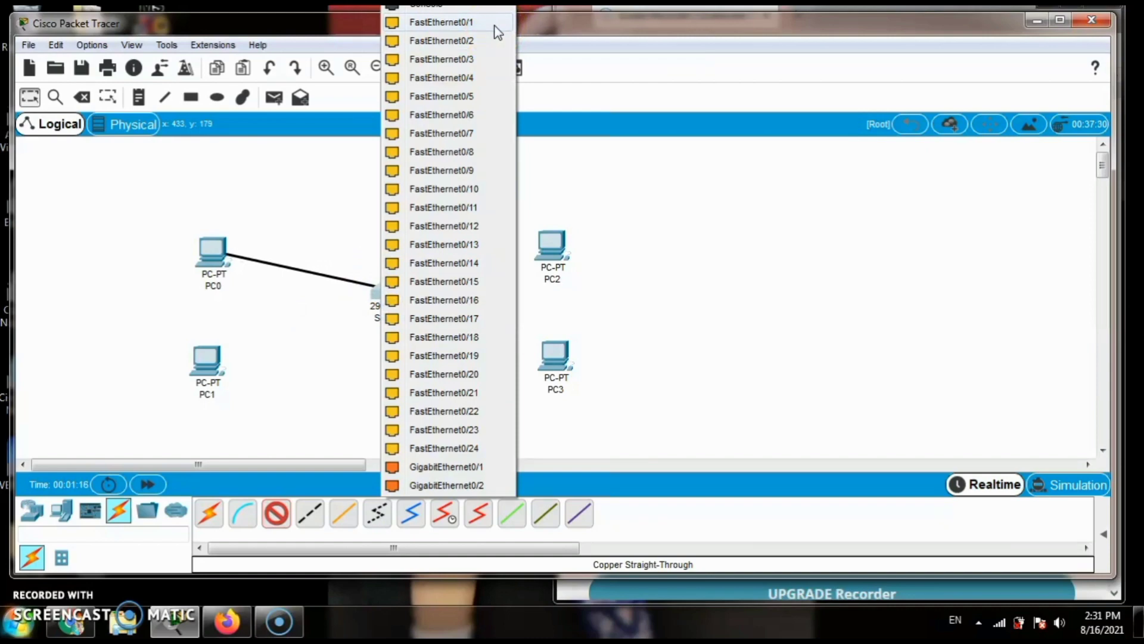
click(453, 22)
Connect PC1's FastEthernet0 to the switch's FastEthernet0/2 with a copper straight-through cable.
click(276, 513)
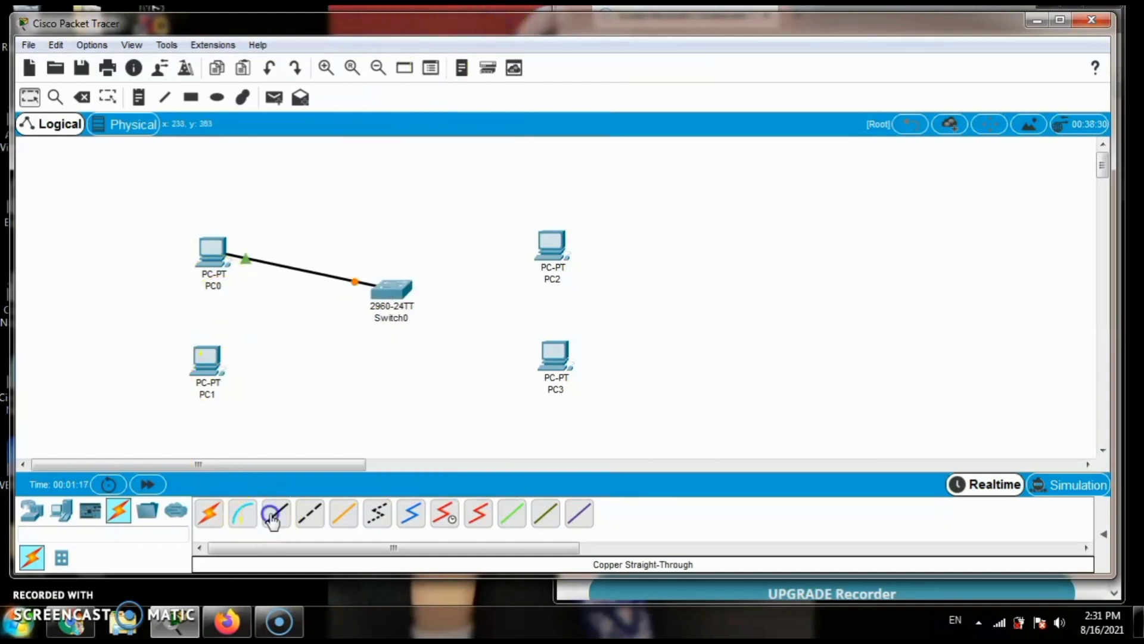
click(213, 371)
click(255, 437)
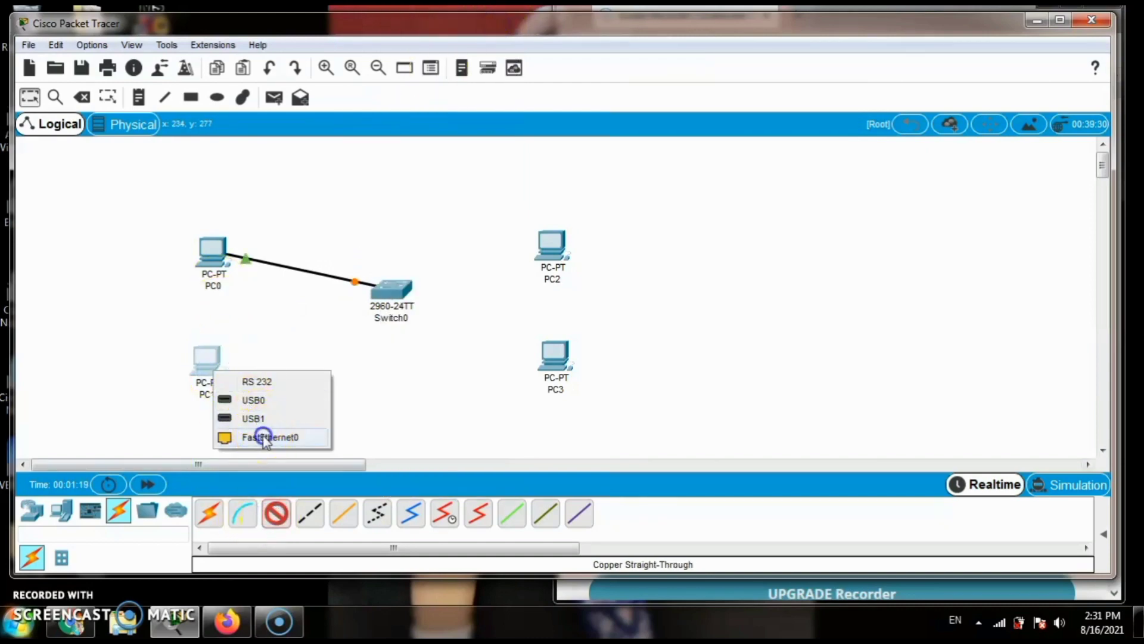
click(394, 295)
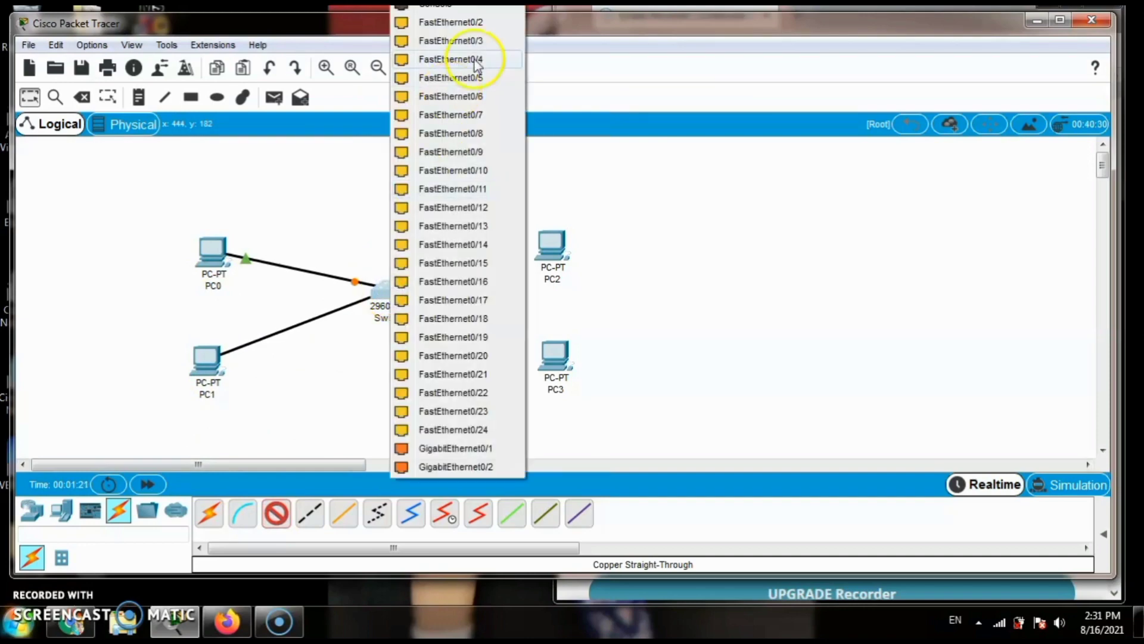
click(497, 23)
Connect PC2's FastEthernet0 to the switch's FastEthernet0/3 with a copper straight-through cable.
click(275, 513)
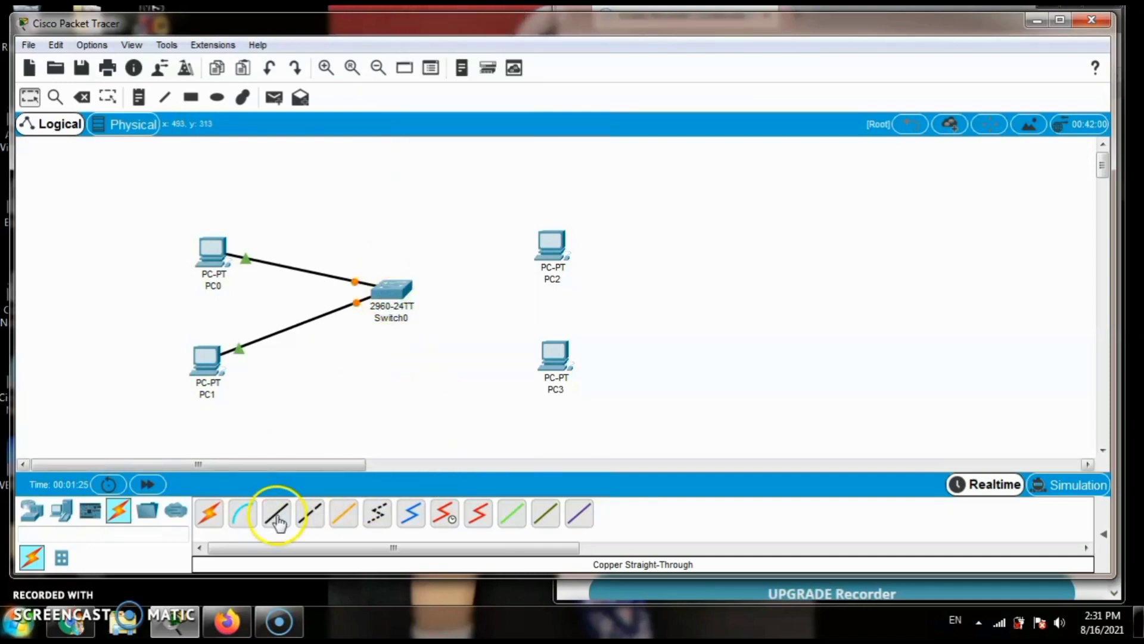
click(553, 250)
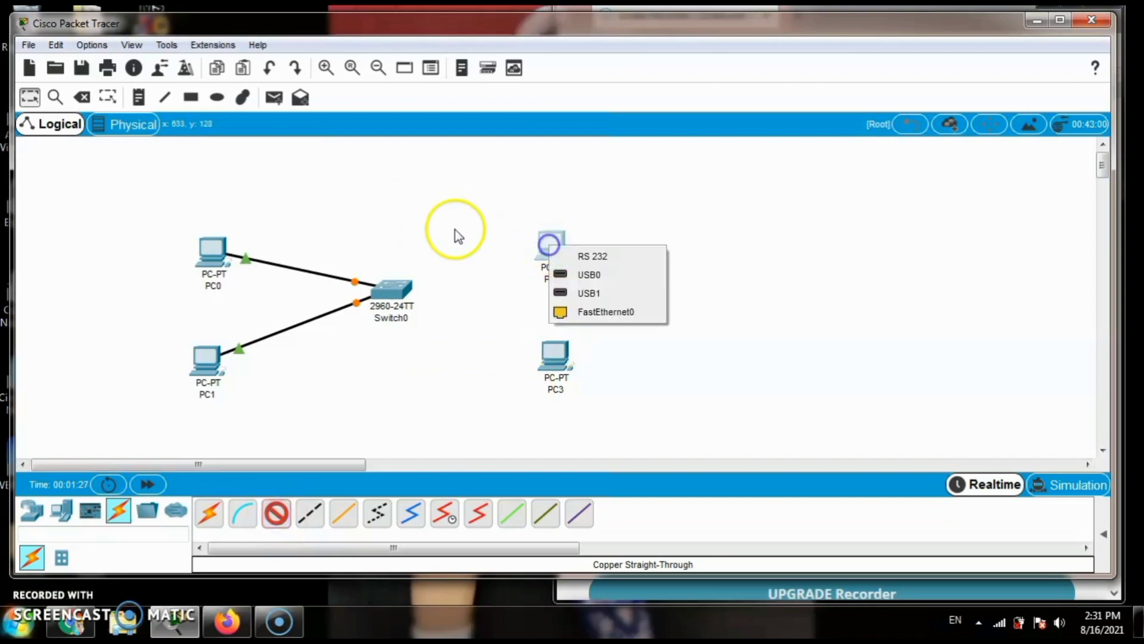
click(572, 314)
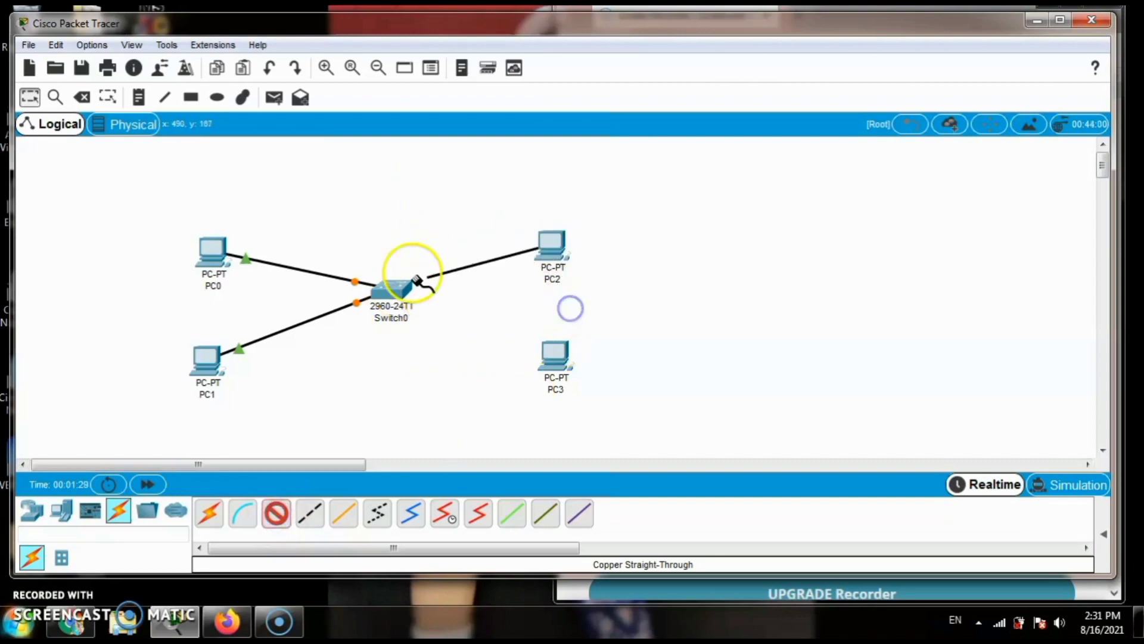
click(395, 289)
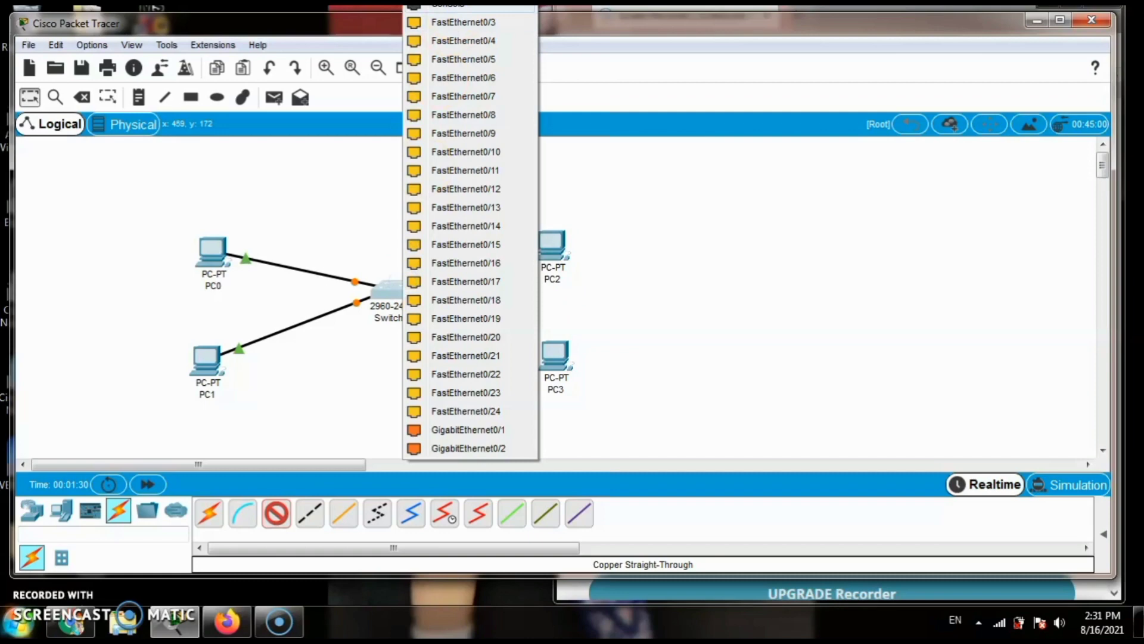
click(472, 19)
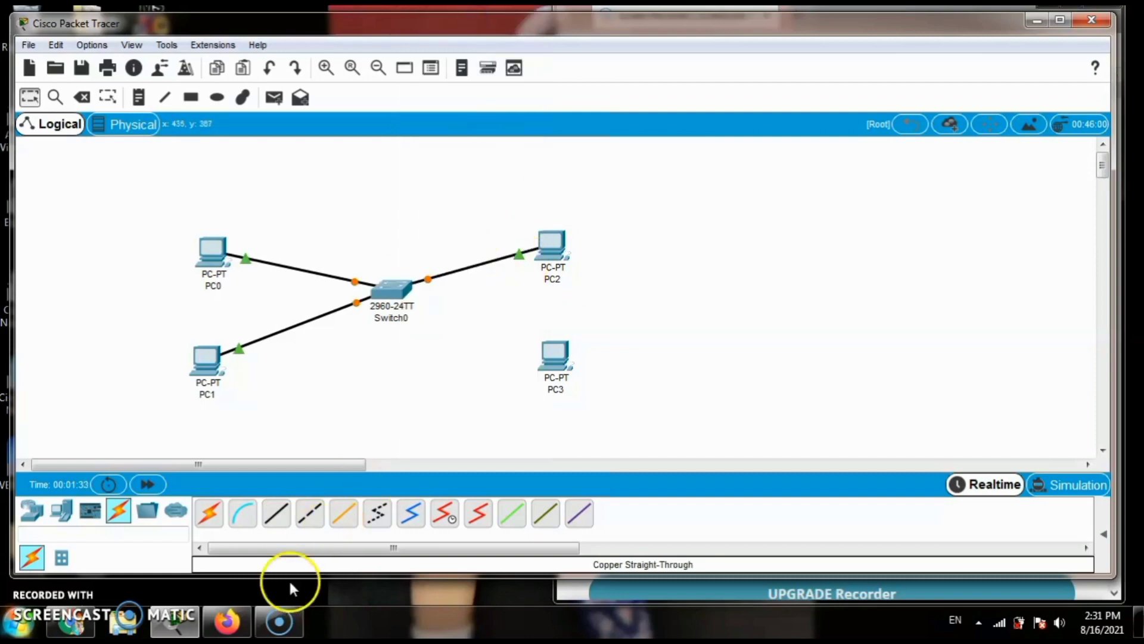
Connect PC3's FastEthernet0 to the switch's FastEthernet0/4 with a copper straight-through cable.
click(276, 514)
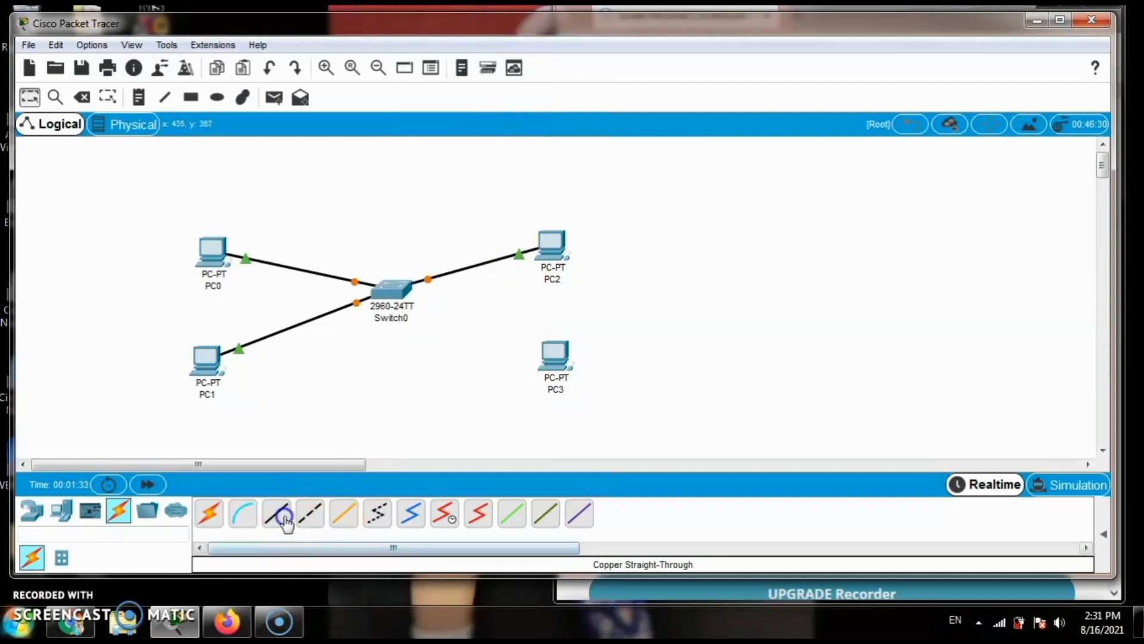
click(550, 355)
click(567, 427)
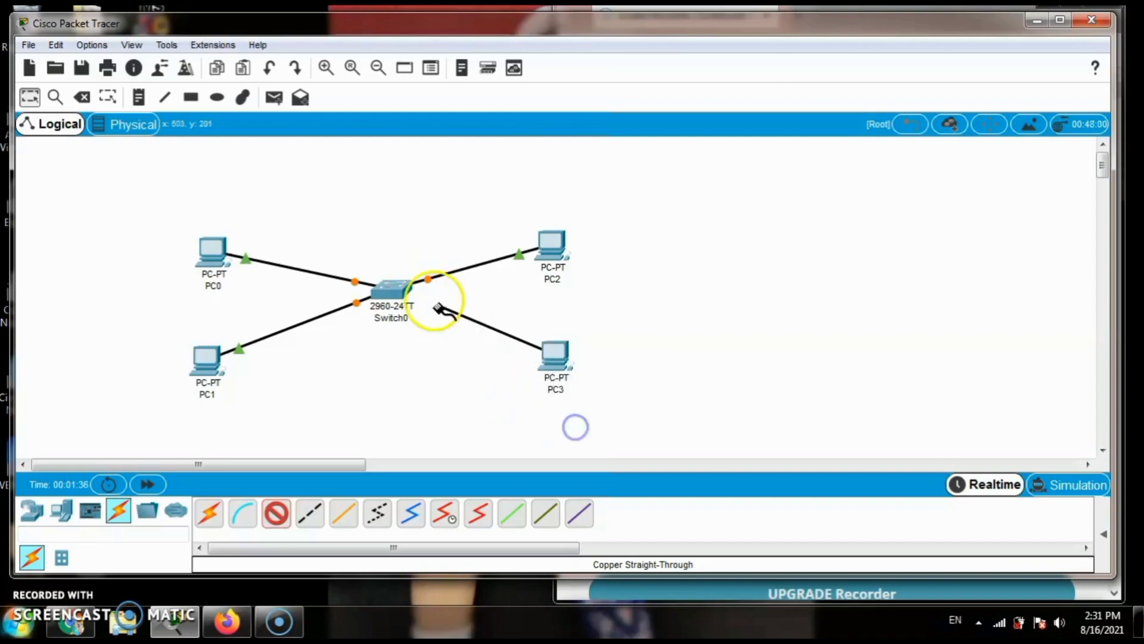
click(398, 296)
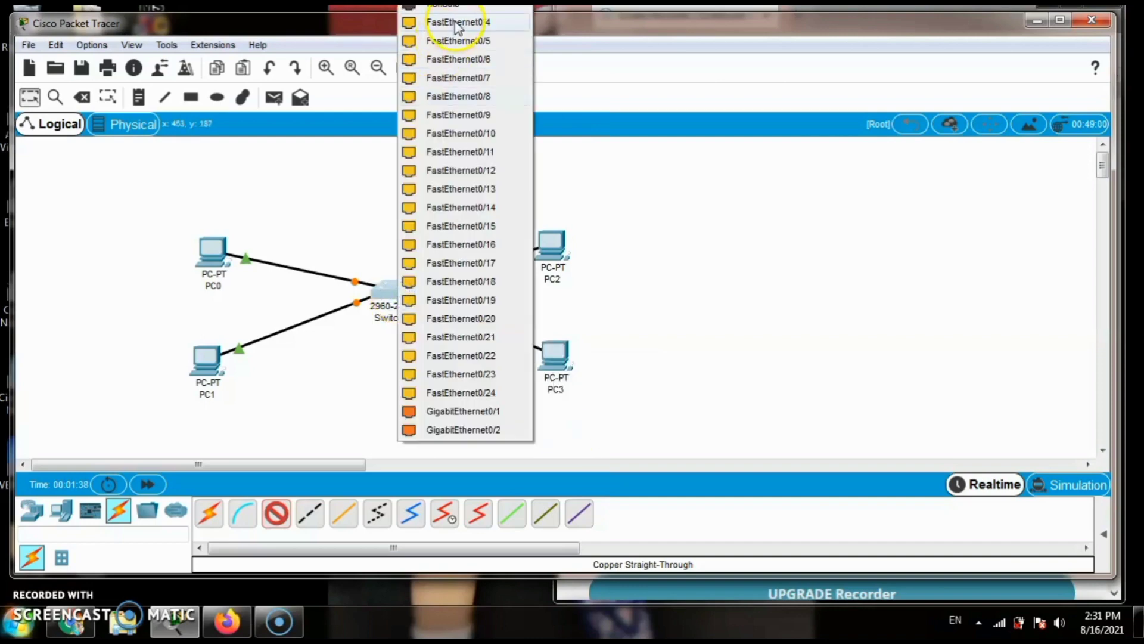
click(456, 26)
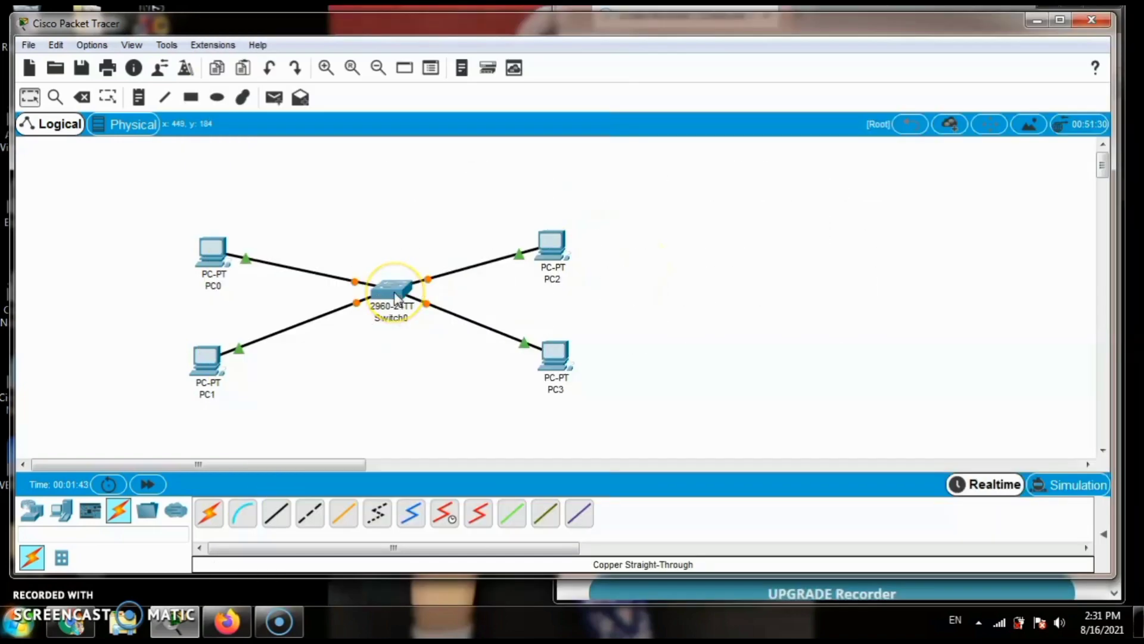
mouse_move(397, 298)
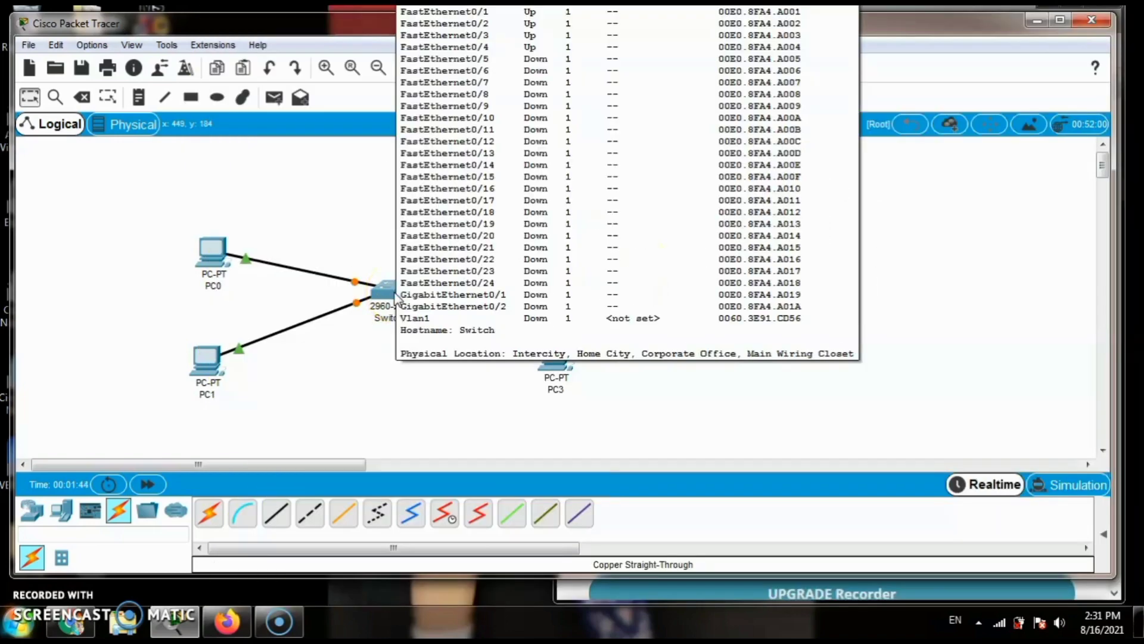
Give PC0 the static IP address 192.168.0.1 with subnet mask 255.255.255.0.
click(215, 256)
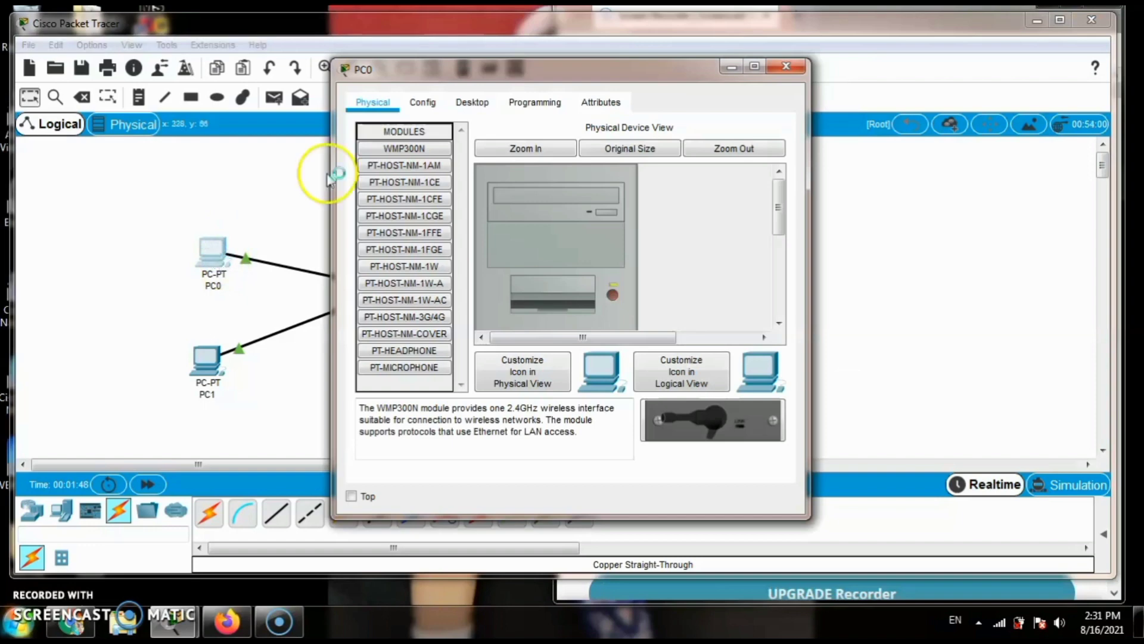
click(474, 106)
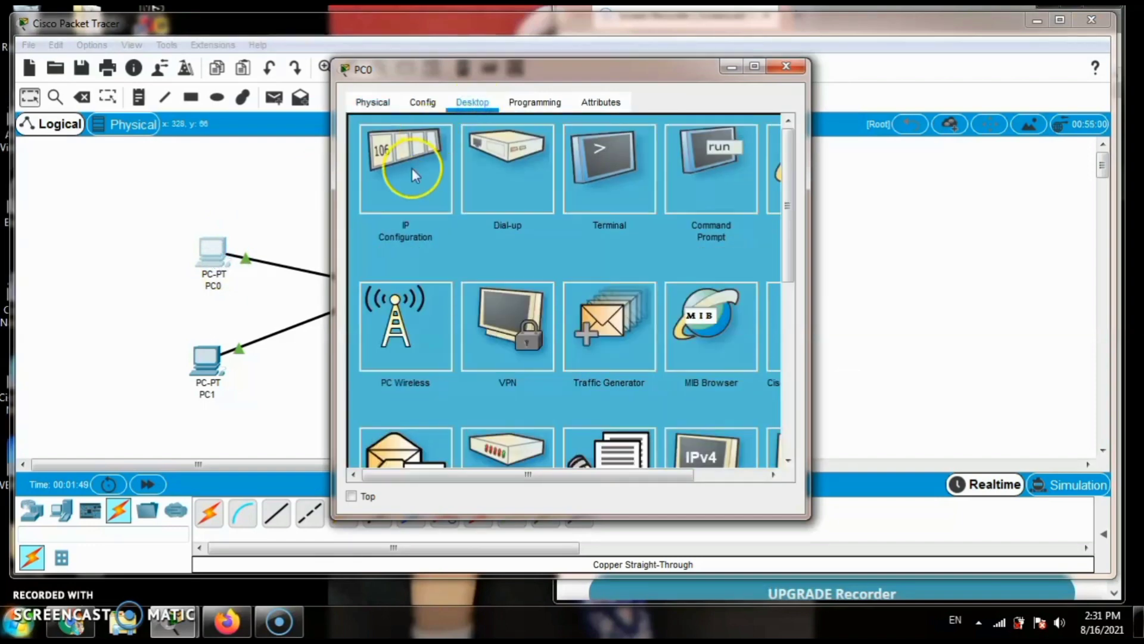
click(412, 170)
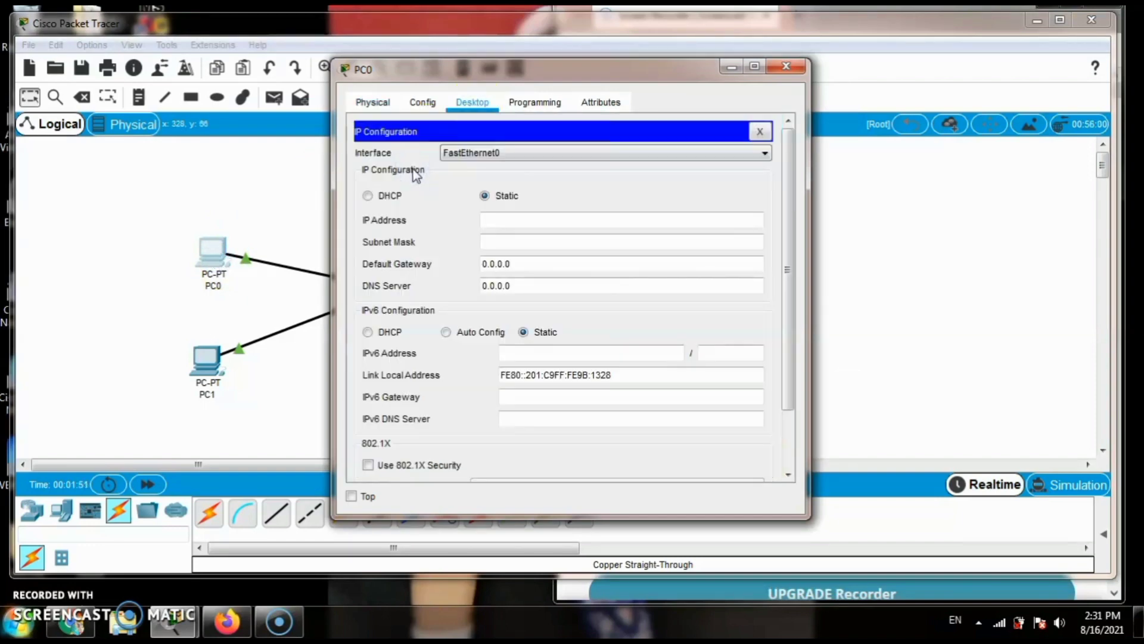
click(524, 221)
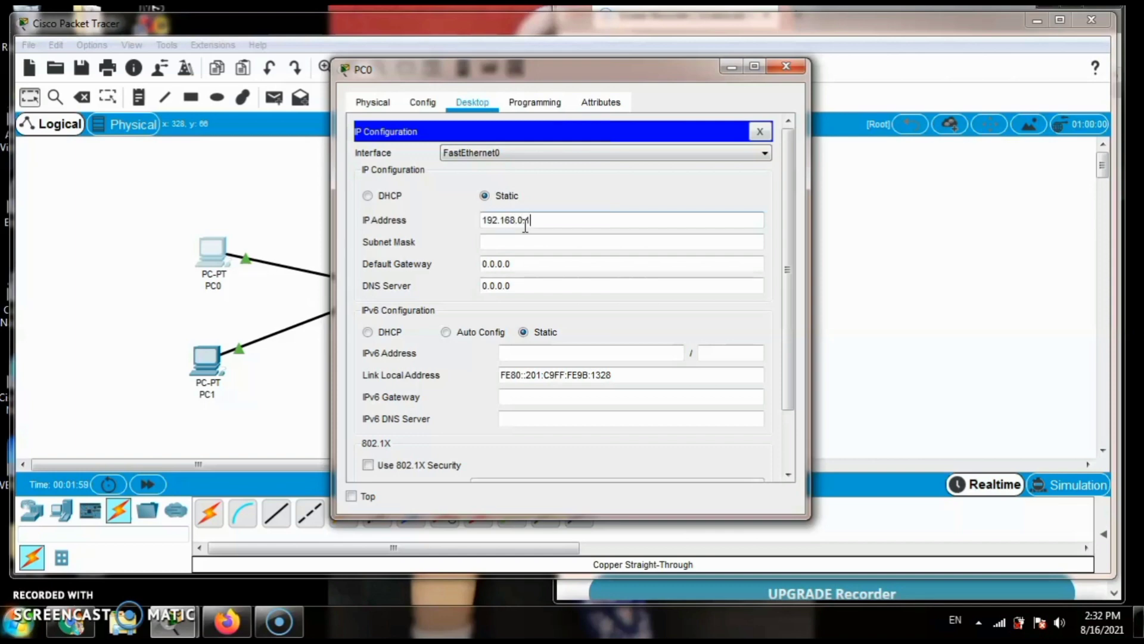
click(527, 242)
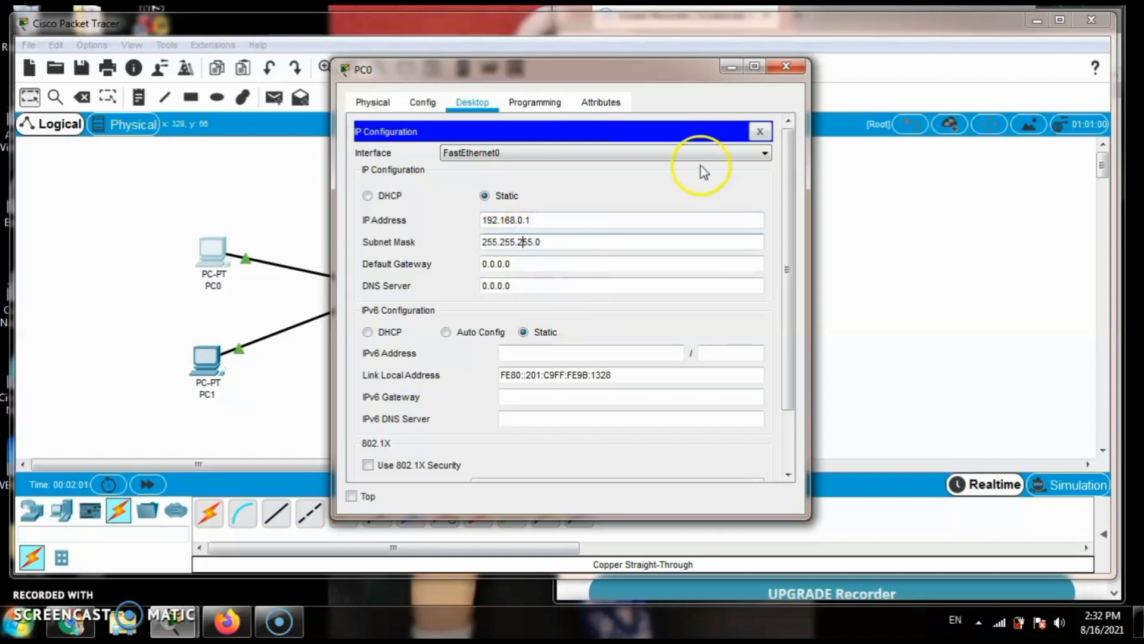
click(788, 67)
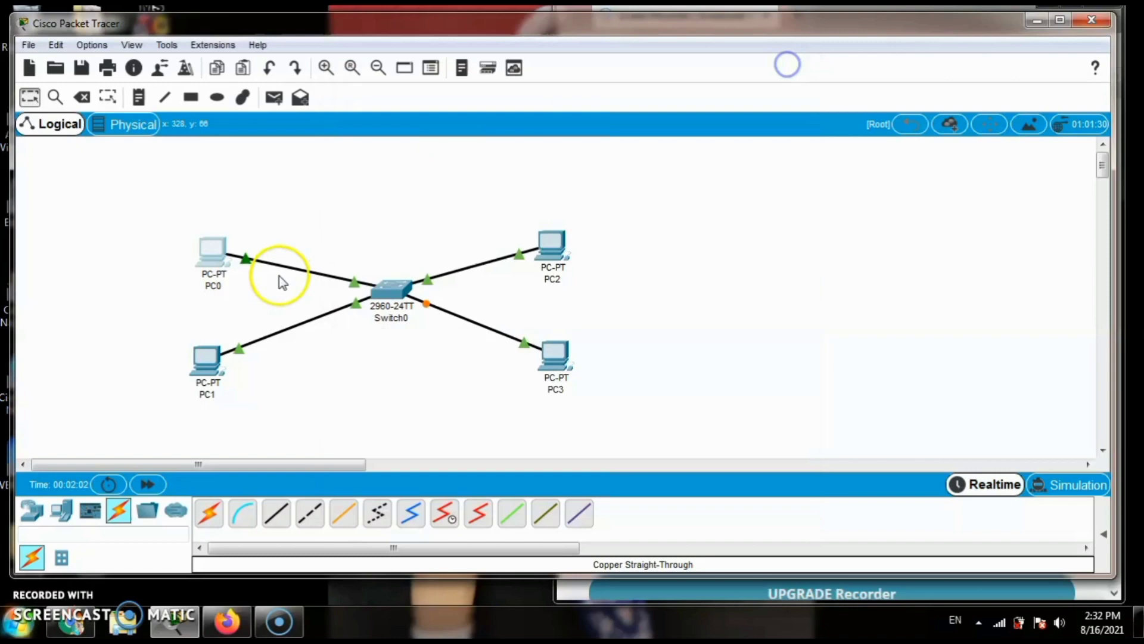
Give PC1 the static IP address 192.168.0.2 with subnet mask 255.255.255.0.
click(210, 360)
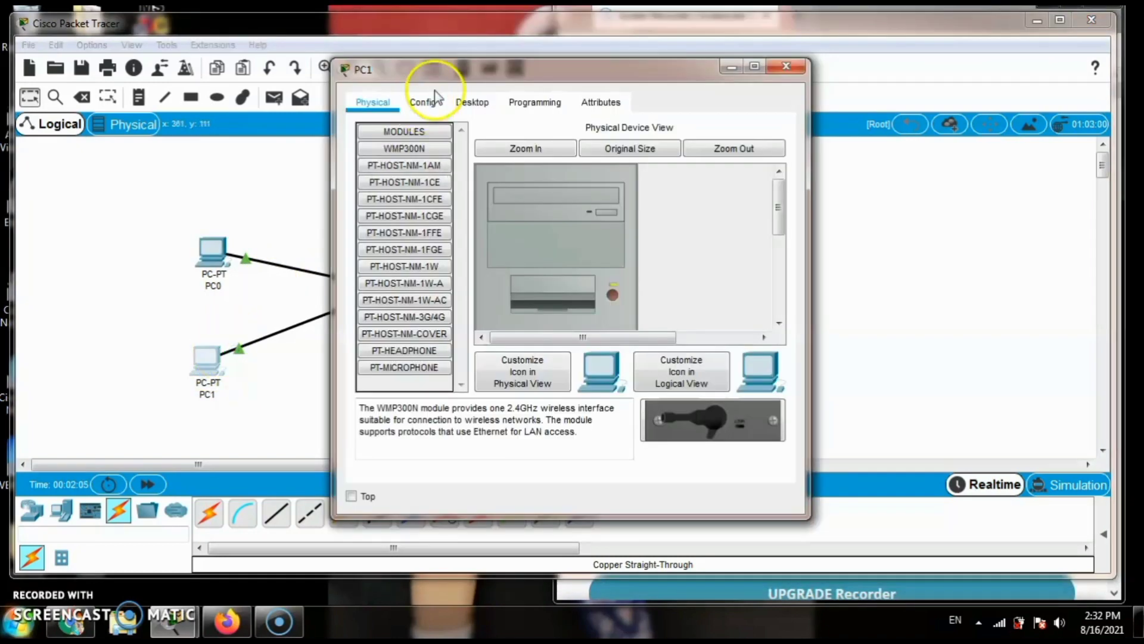
click(424, 101)
click(477, 106)
click(420, 186)
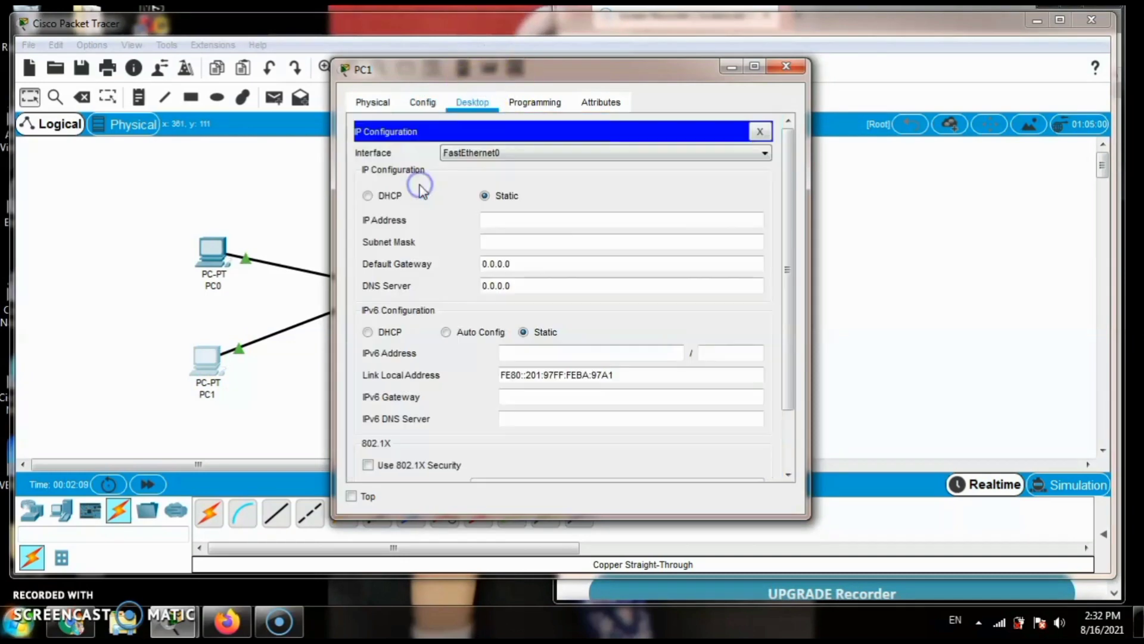
click(496, 219)
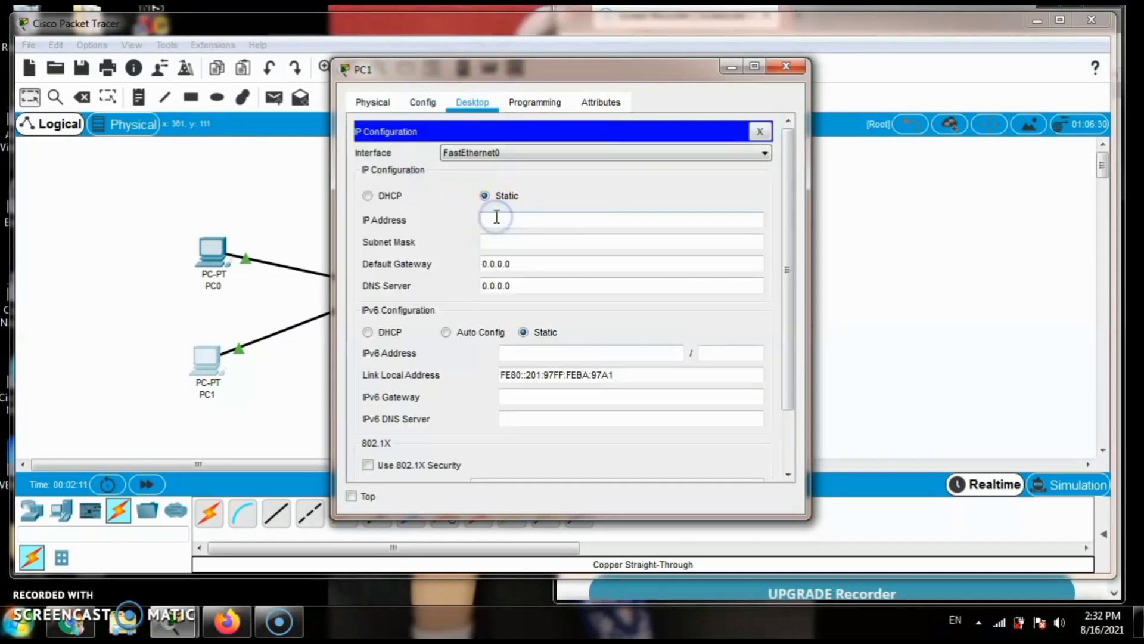
text(192.168.0.2)
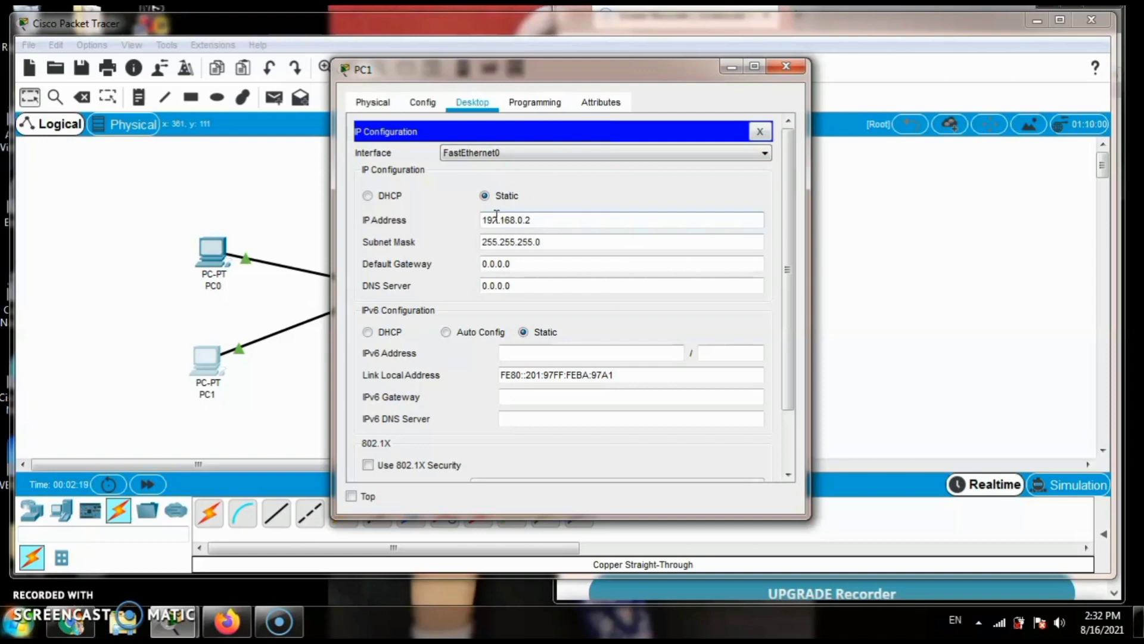
click(797, 67)
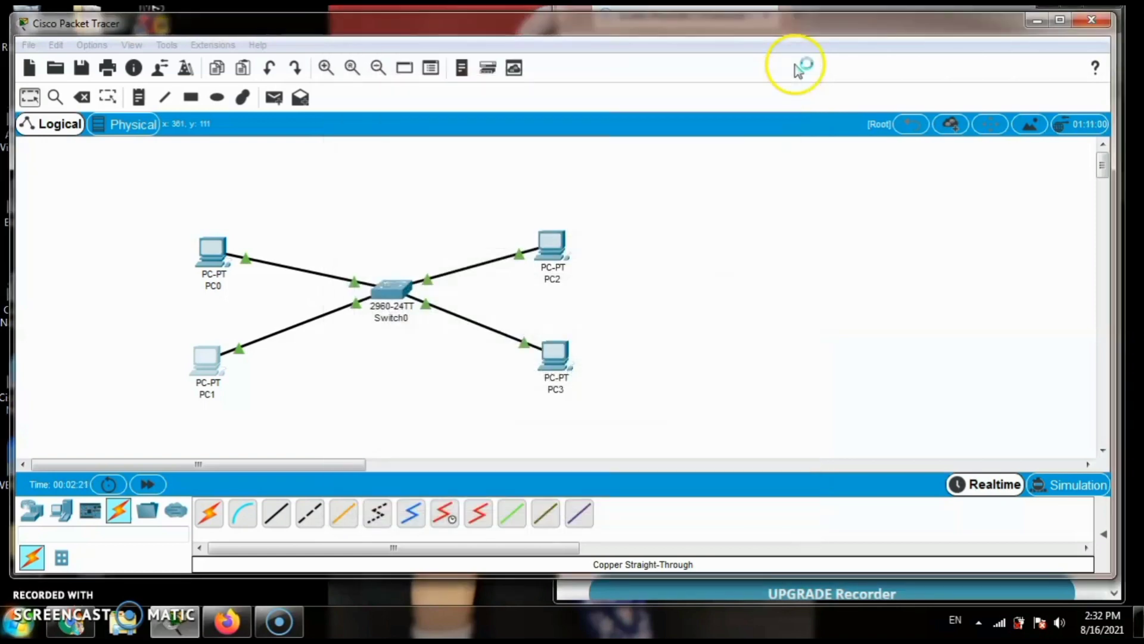
Check the IP address and subnet mask in PC0's IP configuration.
click(219, 249)
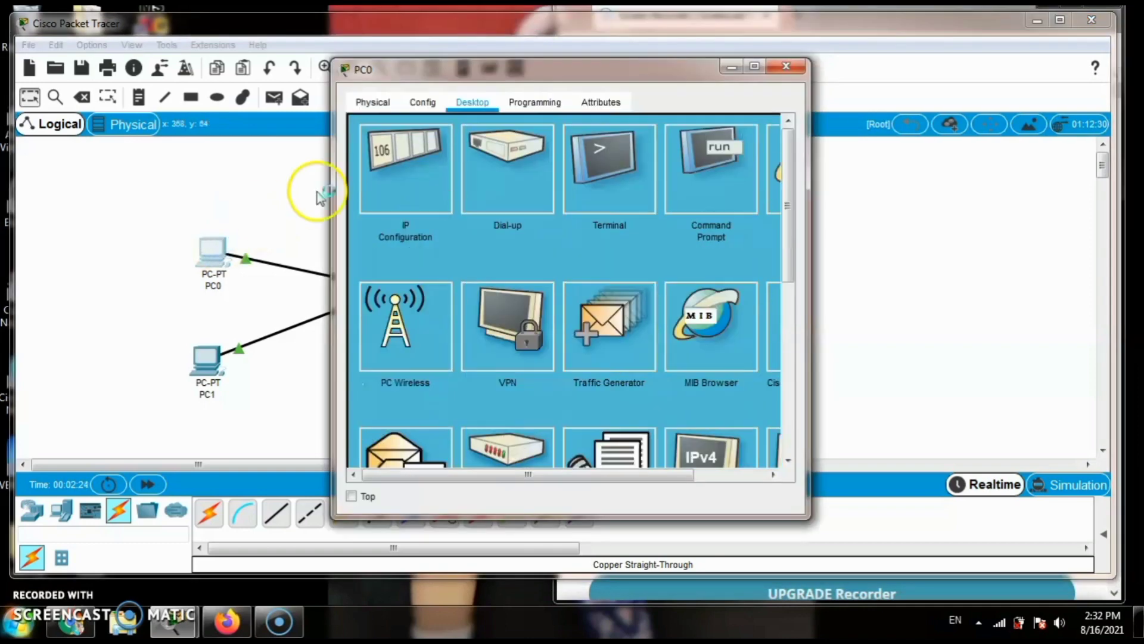
click(370, 185)
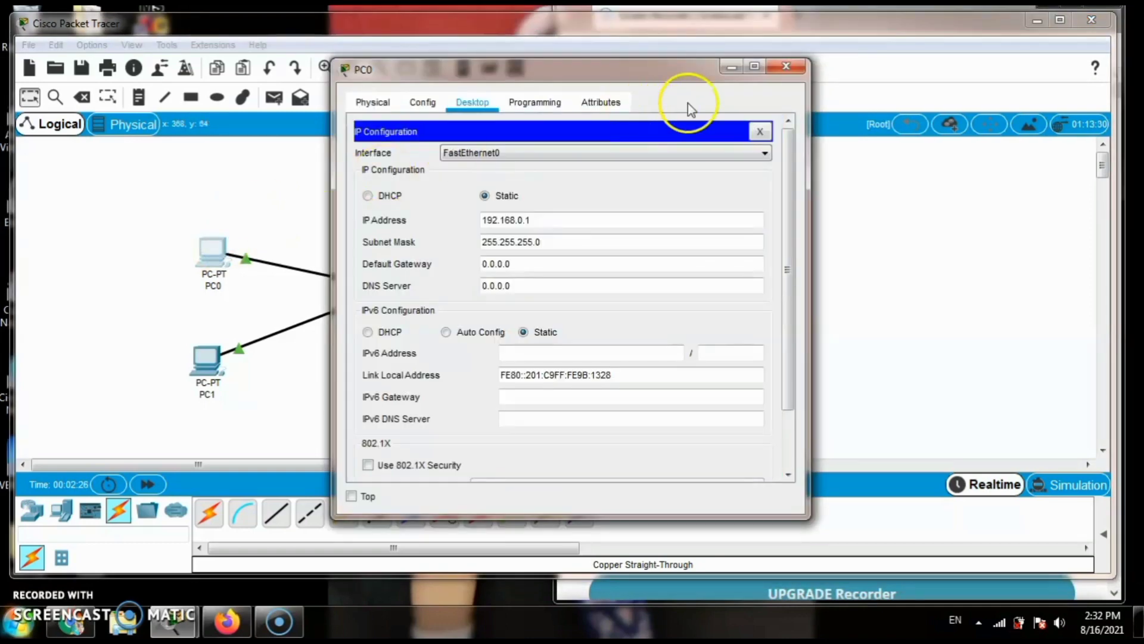
click(786, 66)
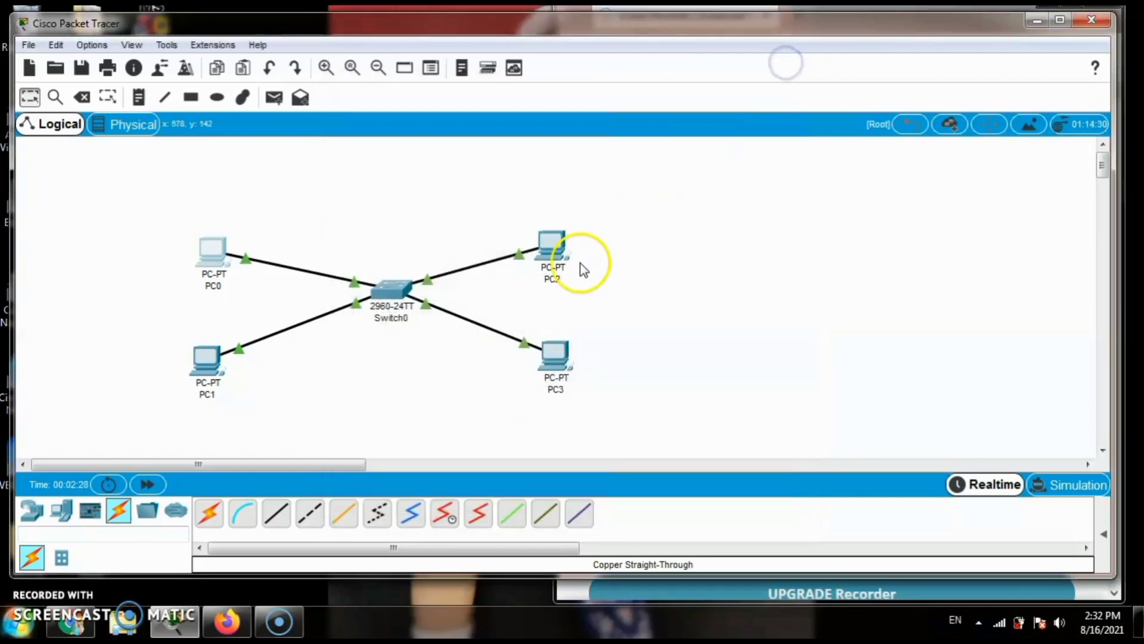
Give PC2 the static IP address 192.168.1.1 in its IP configuration.
click(557, 265)
click(488, 78)
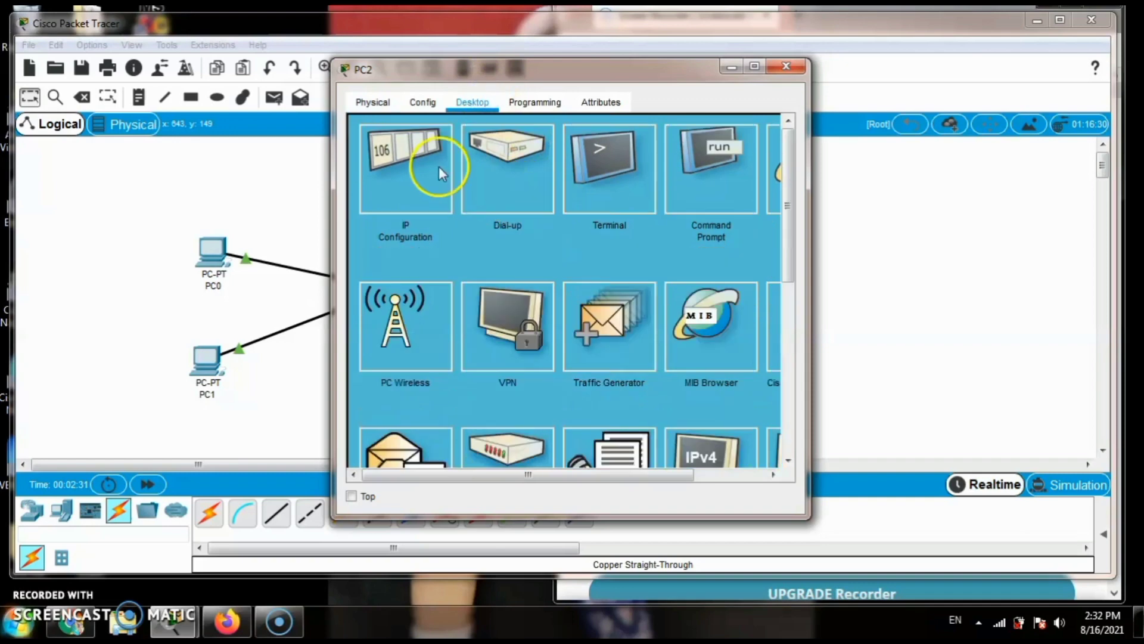
click(439, 167)
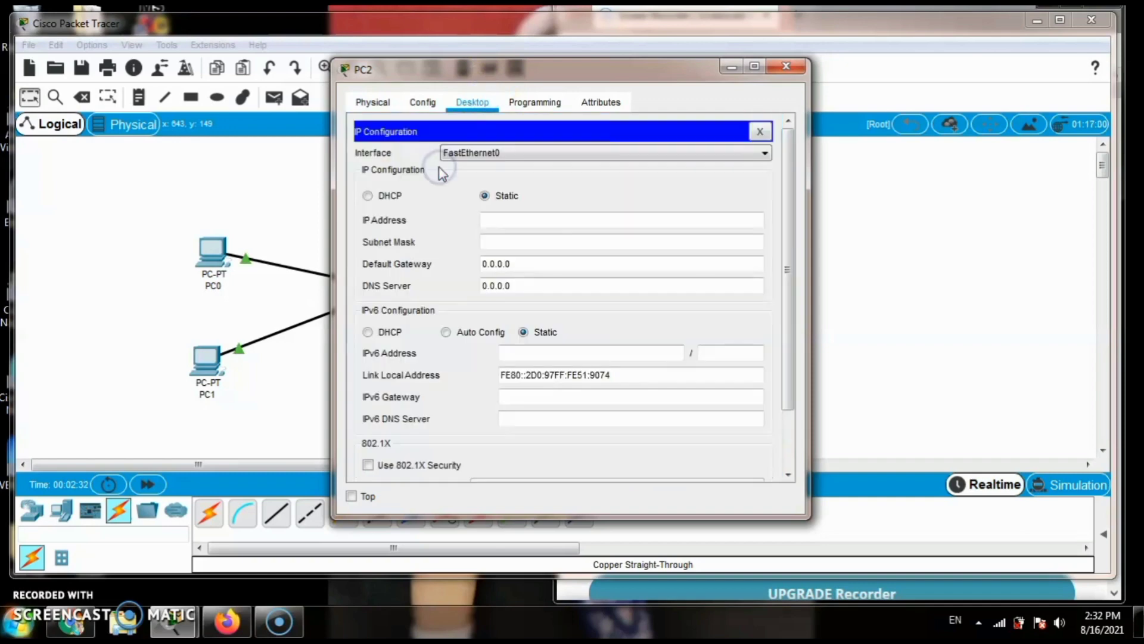
click(504, 218)
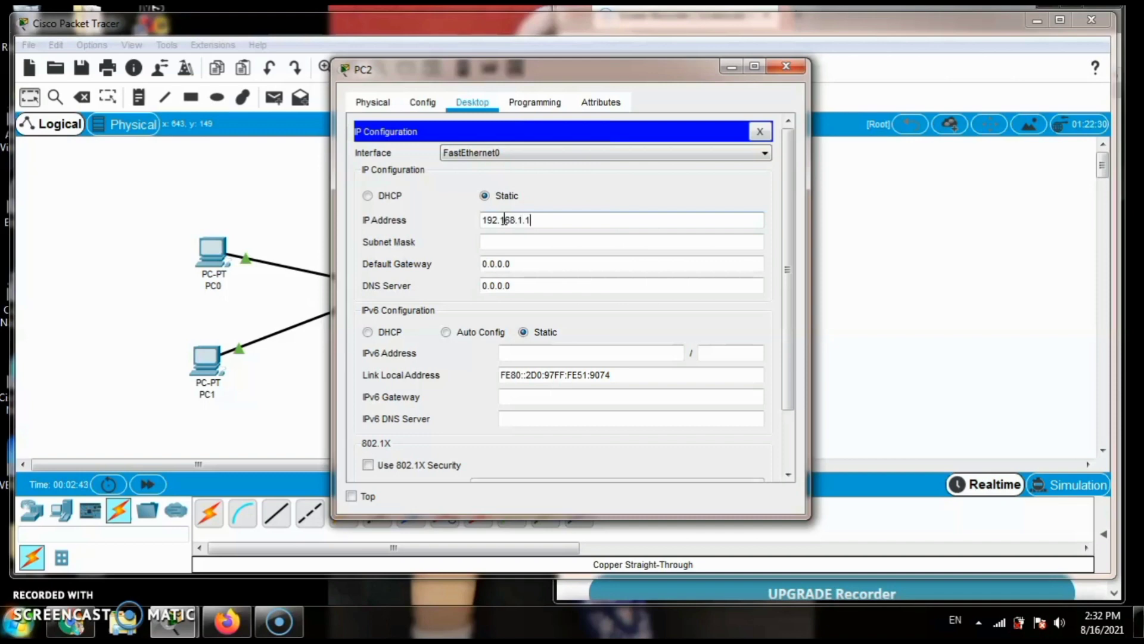
click(797, 68)
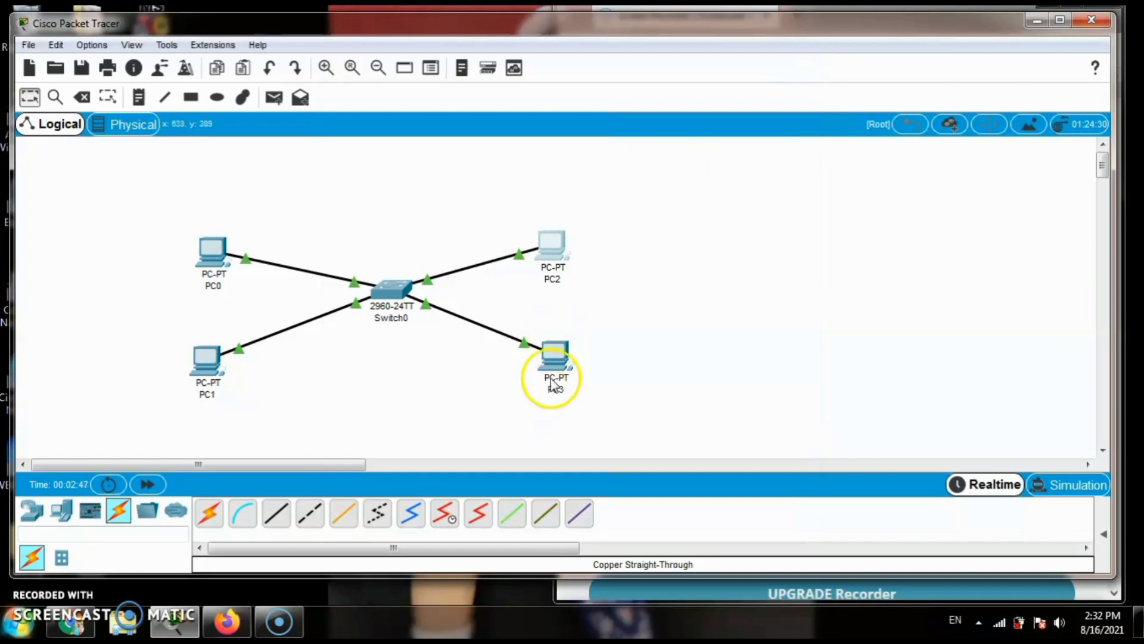
Give PC3 the static IP address 192.168.1.2 with subnet mask 255.255.255.0.
click(561, 356)
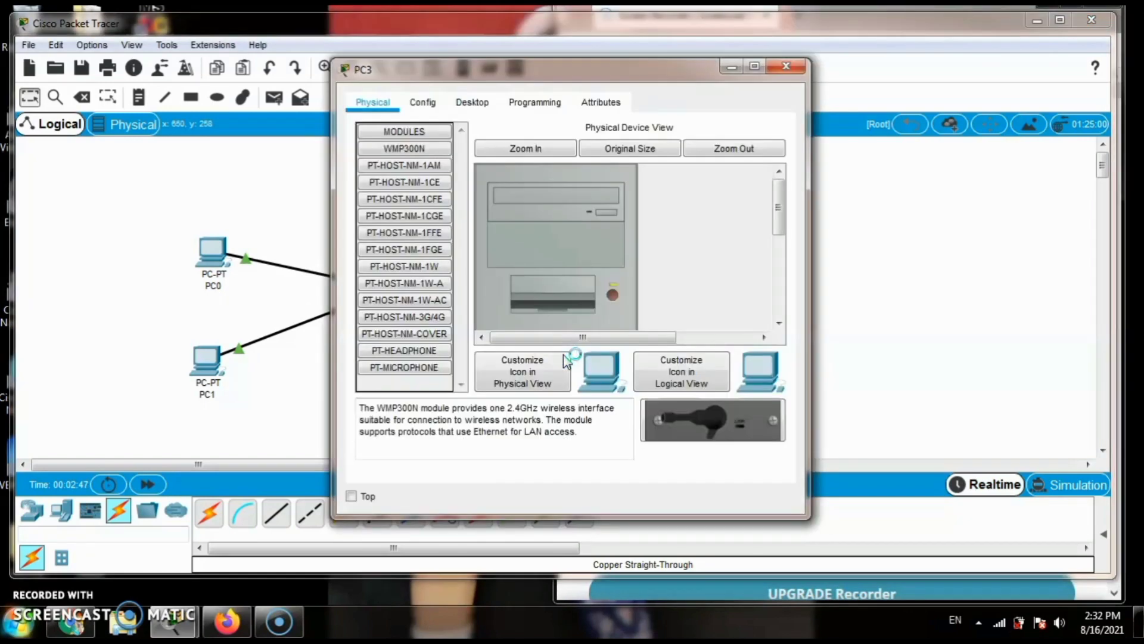
click(566, 361)
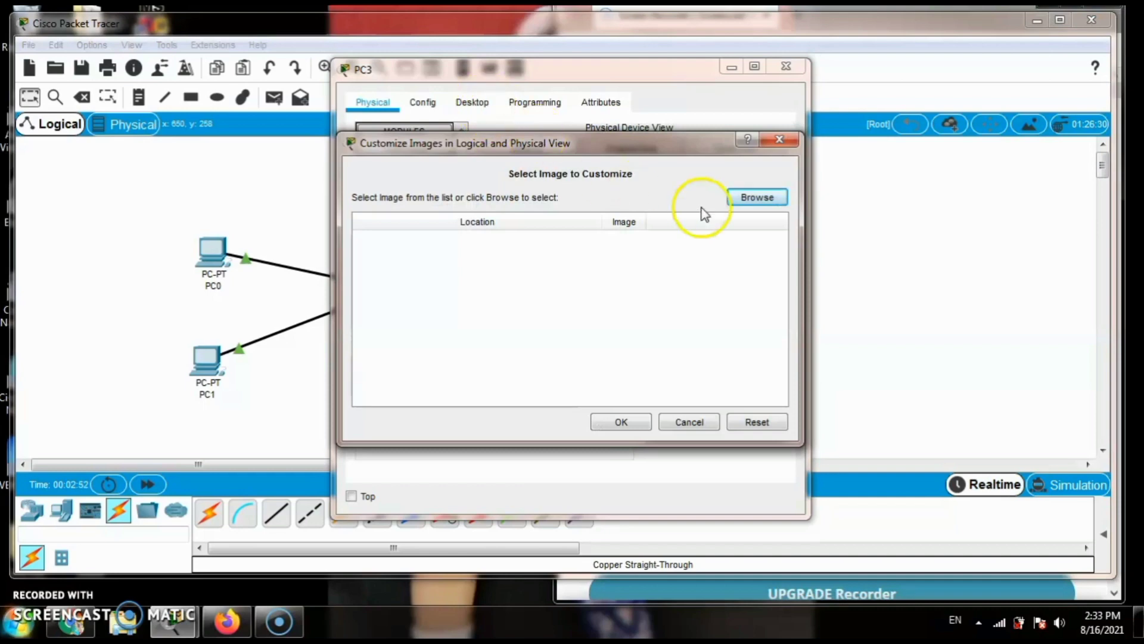
click(782, 140)
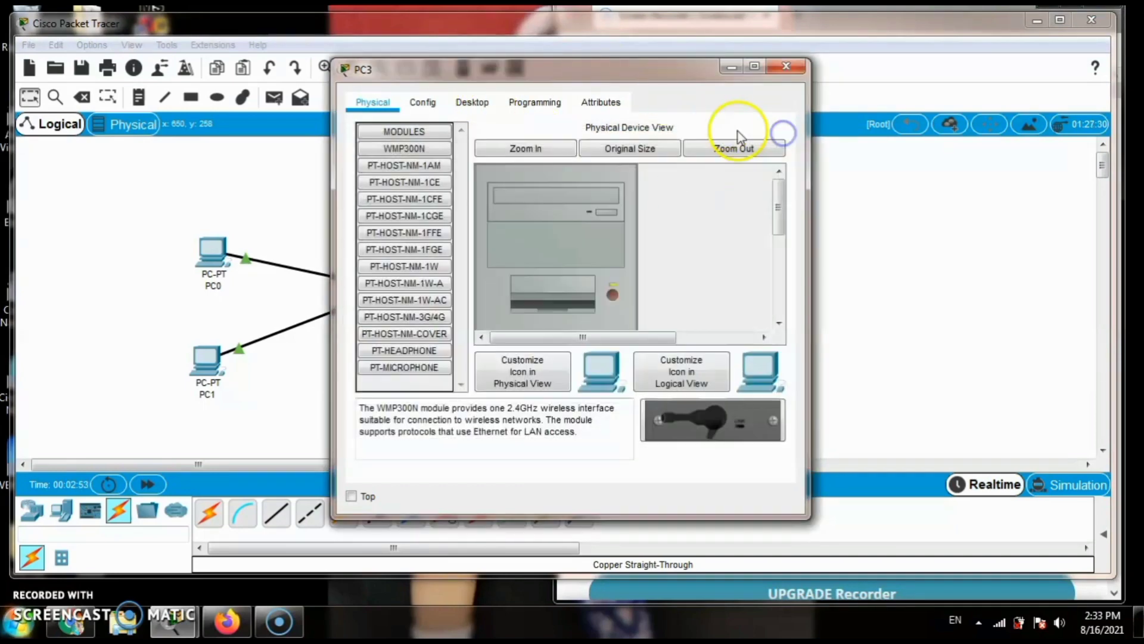
click(487, 104)
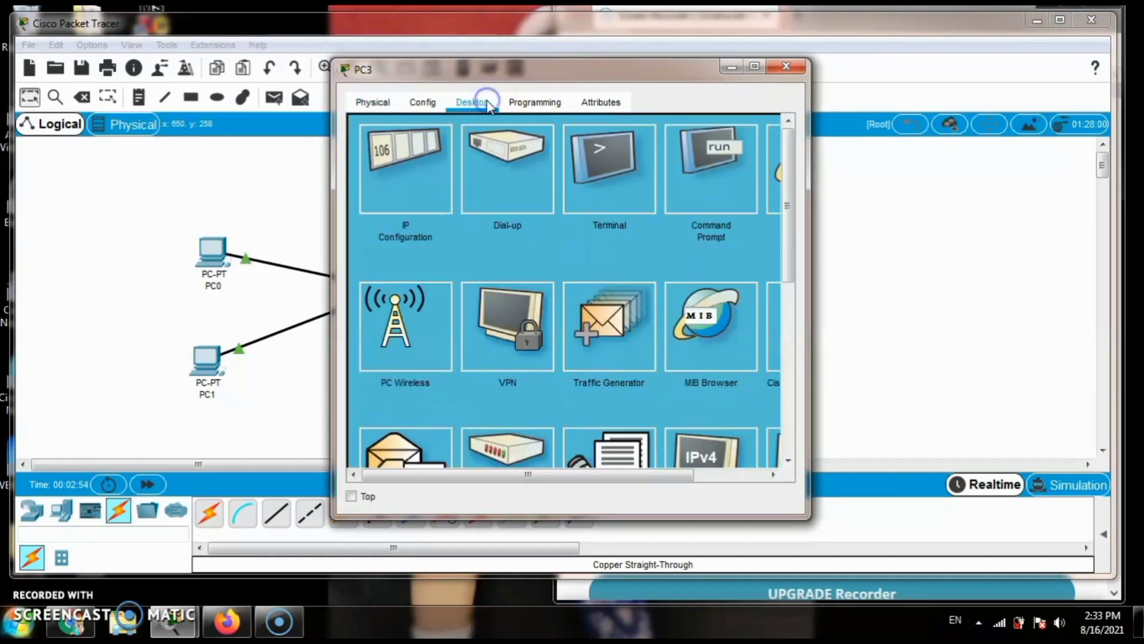
click(407, 170)
click(493, 222)
text(192.168.1.2)
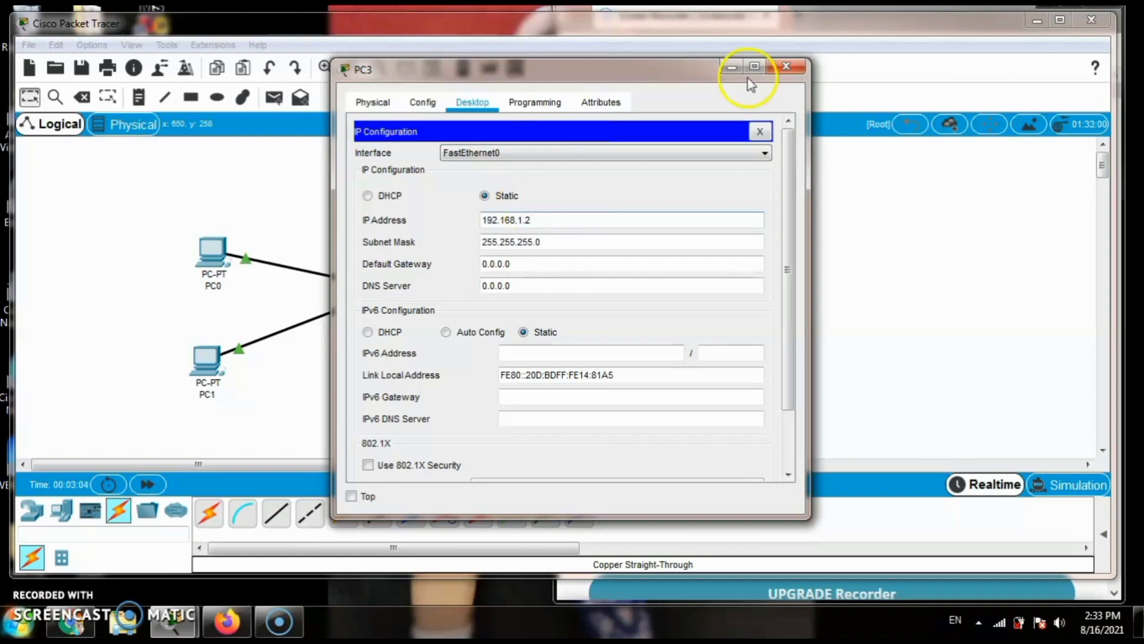
click(778, 69)
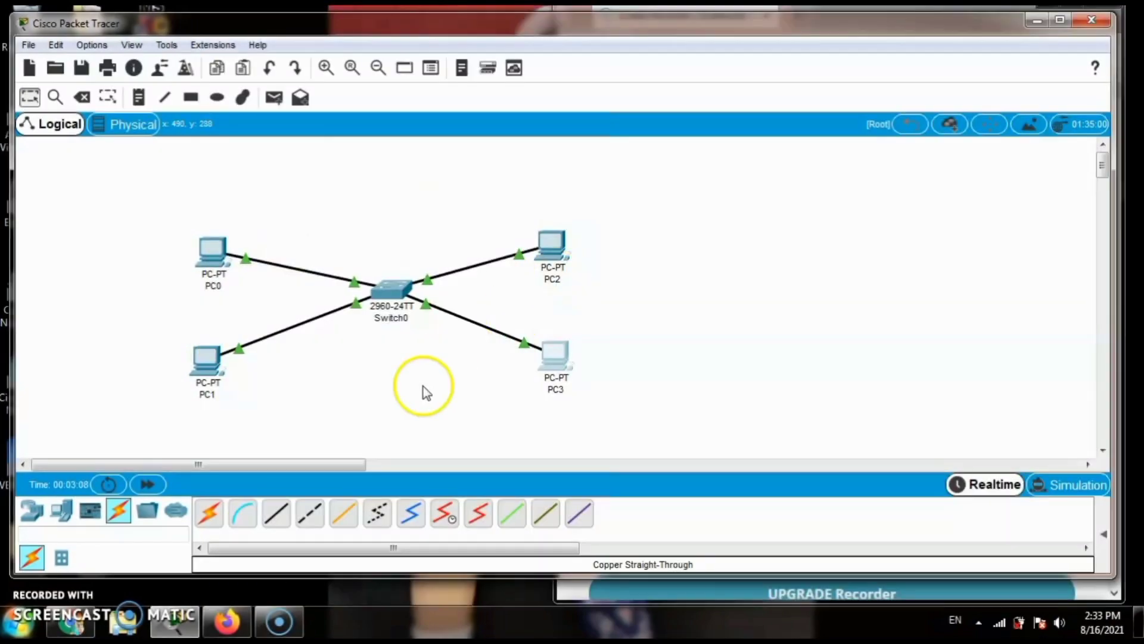
Open the command-line interface of Switch0 and enter privileged mode with the enable command.
click(389, 306)
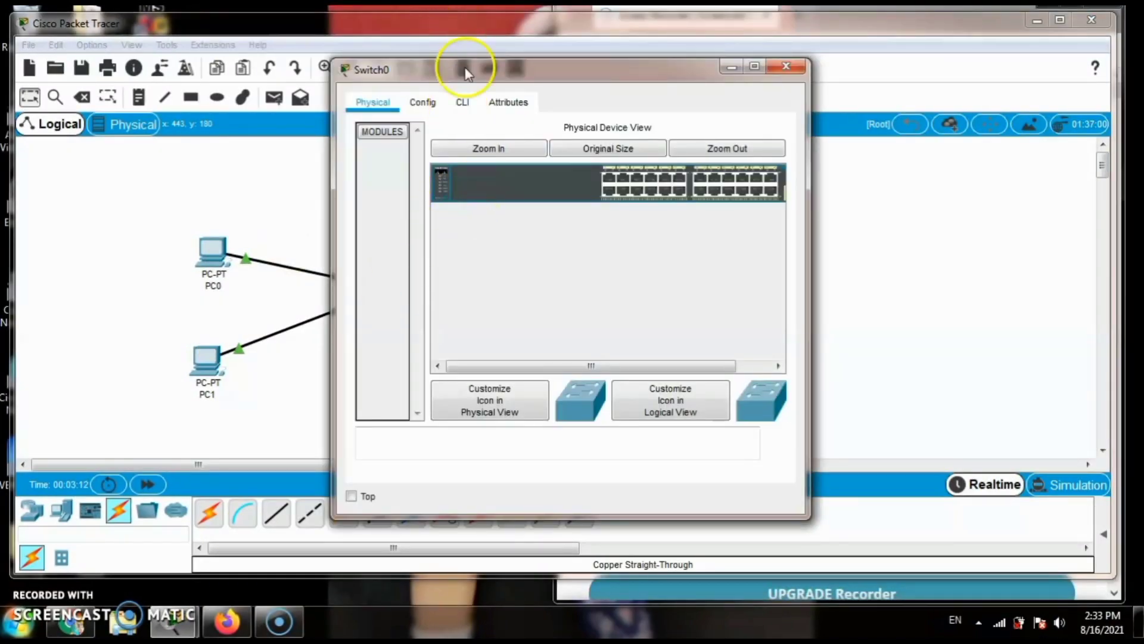
click(461, 112)
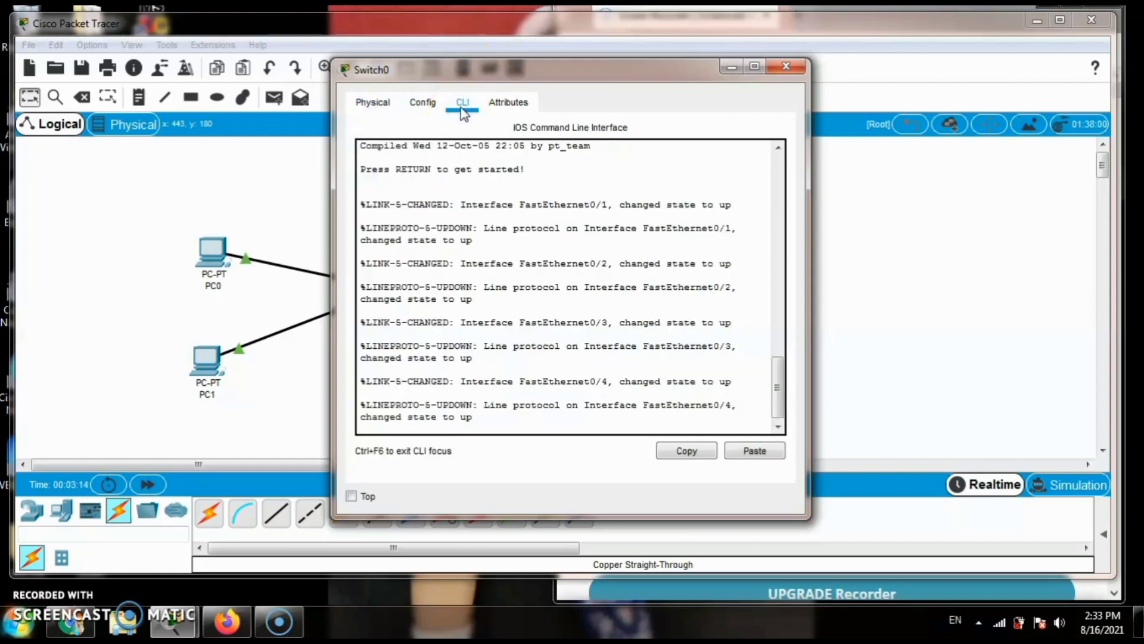
click(434, 423)
key(Return)
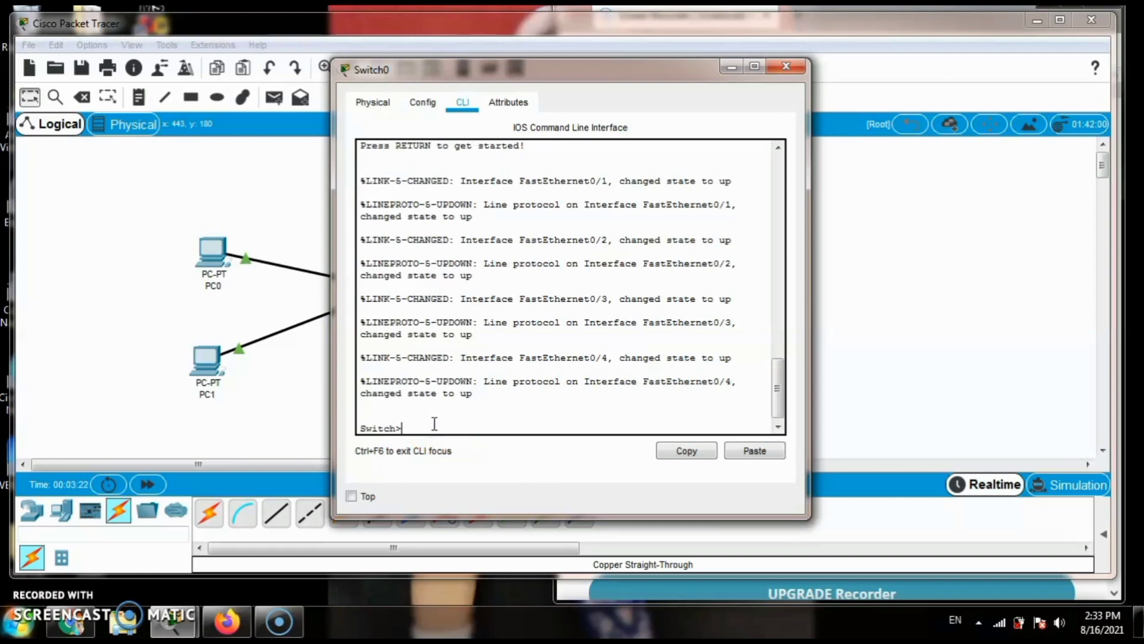
text(enable)
key(Return)
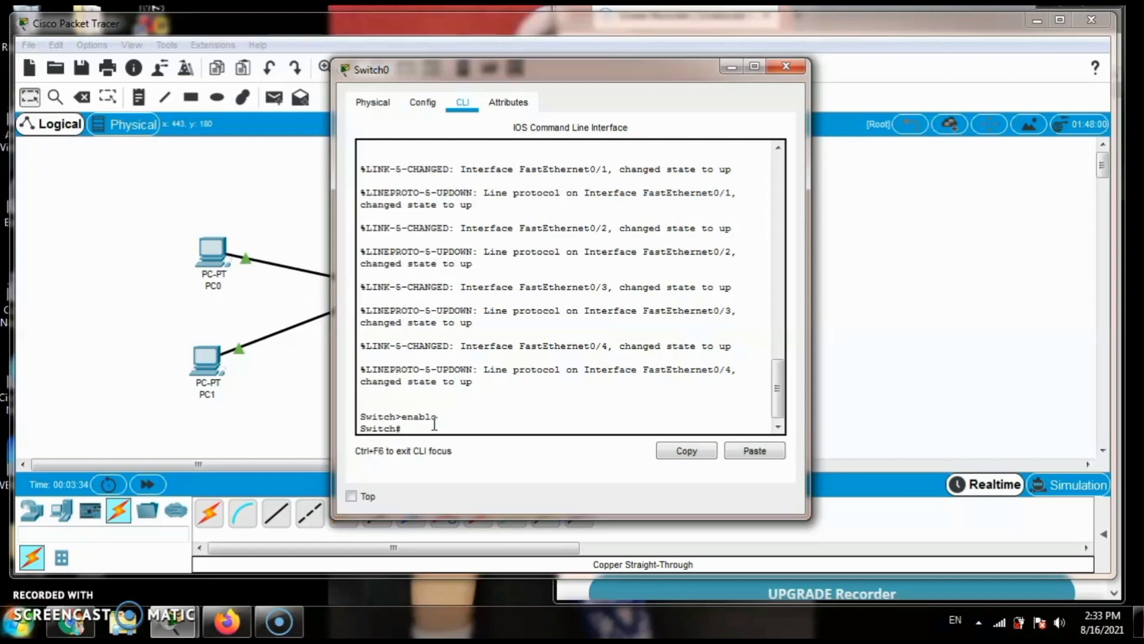
Enter global configuration mode with configure terminal and set the switch's hostname to SMKN4.
text(configure terminal)
key(Return)
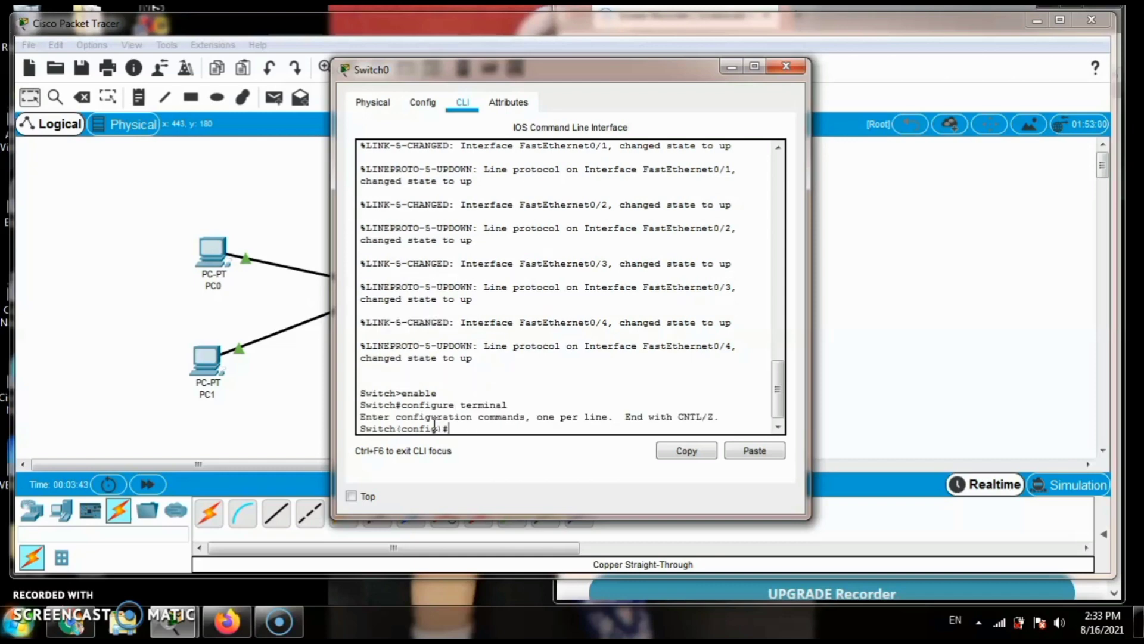
text(hostname SMKN4)
key(Return)
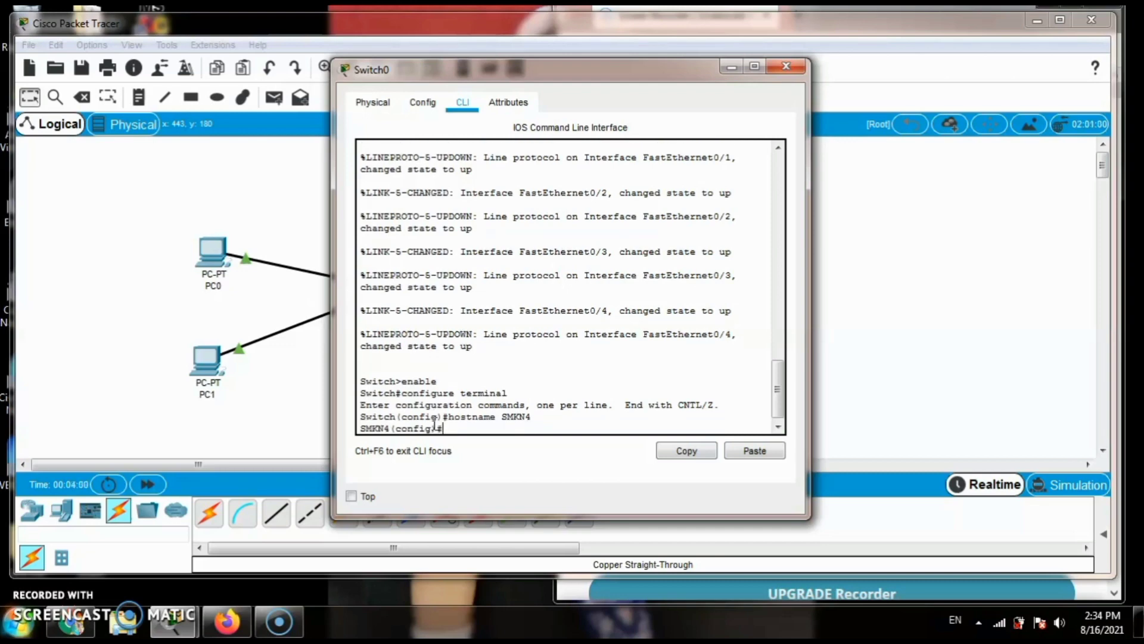
Create VLAN 100 on the switch, name it VLAN100 and exit VLAN configuration mode.
text(vlan 100)
key(Return)
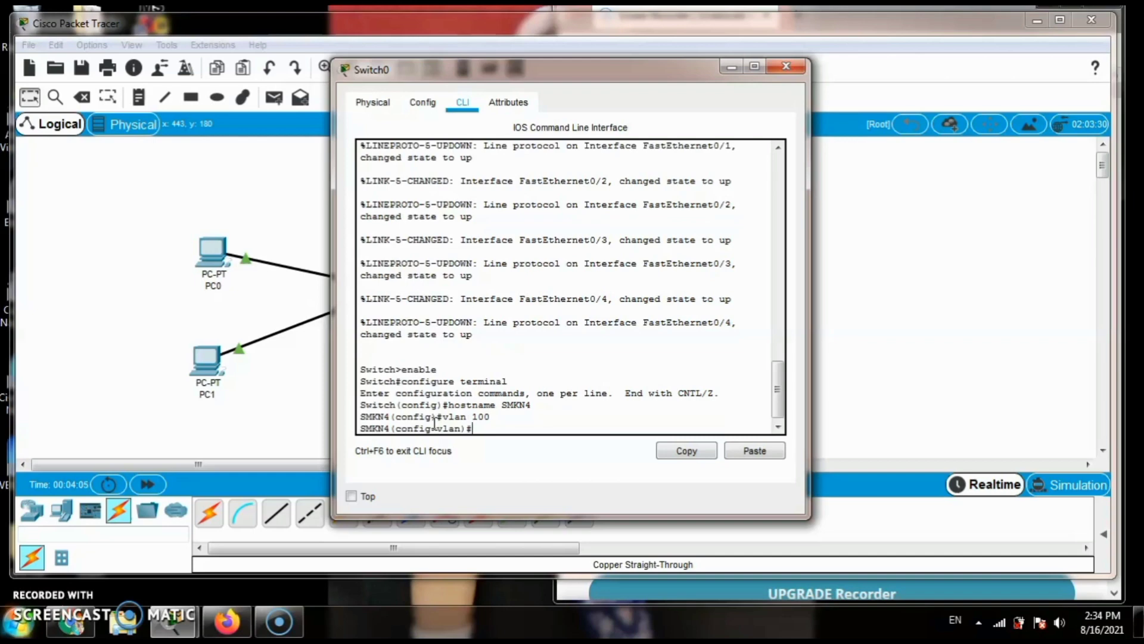
text(name VLAN100)
key(Return)
text(e)
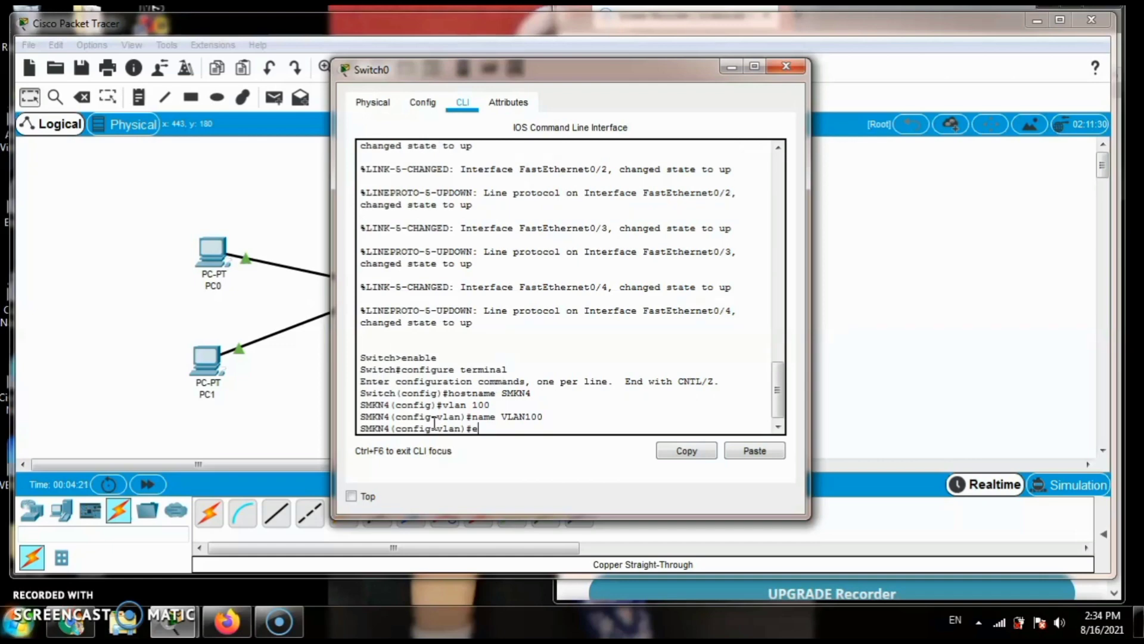
text(xit)
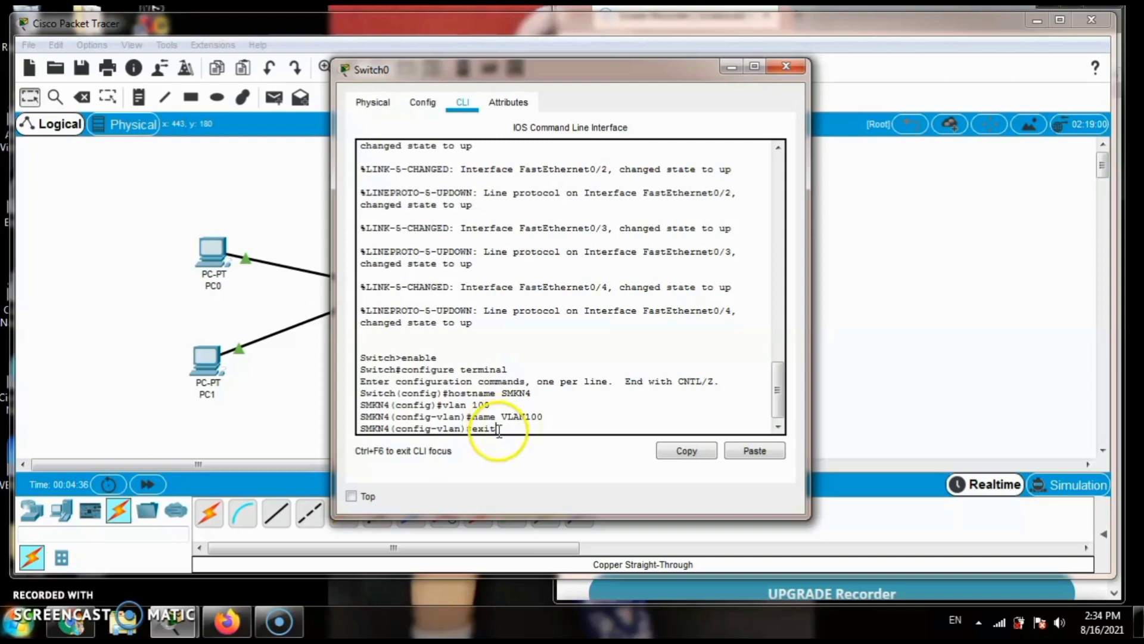
key(Return)
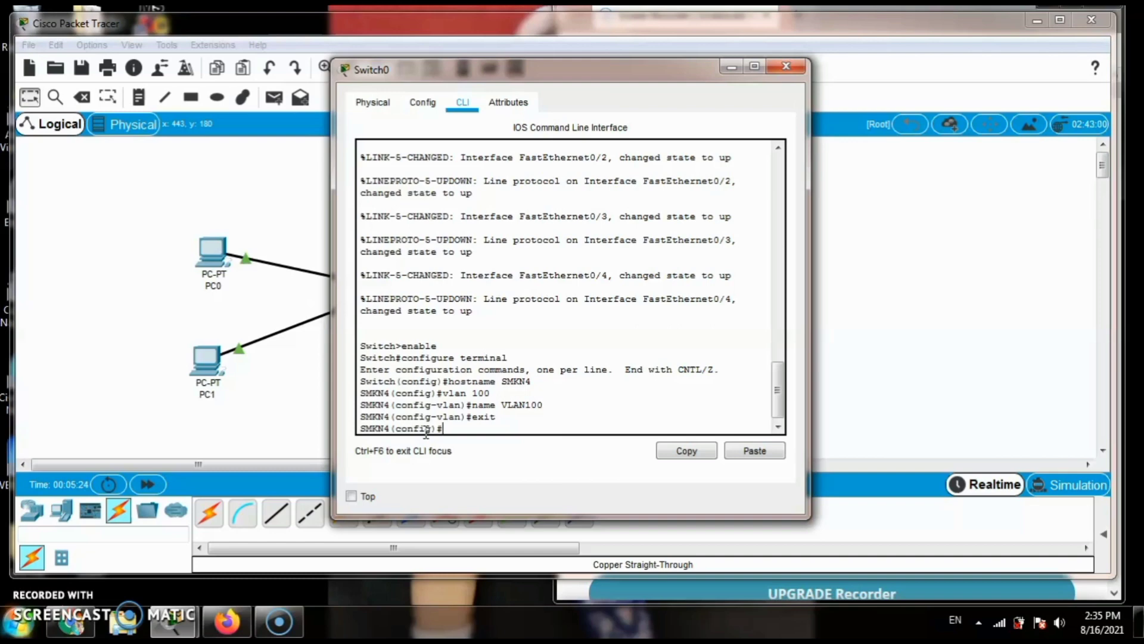
Create VLAN 200 on the switch and name it VLAN200.
text(vlan)
text(200)
key(Return)
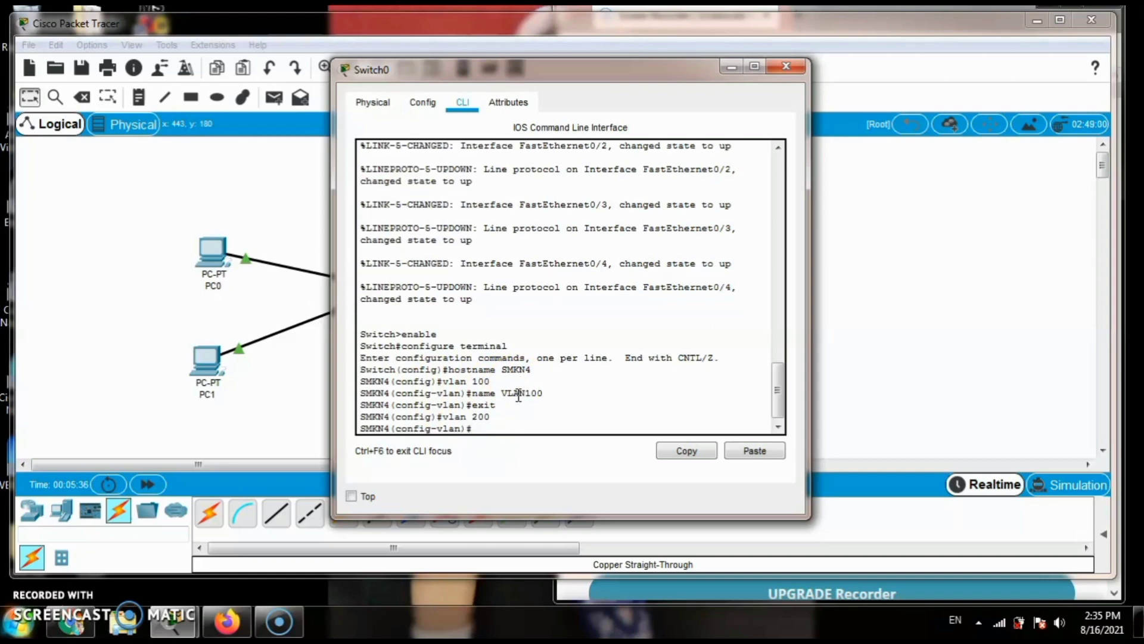
text(#name VLAN200)
key(Return)
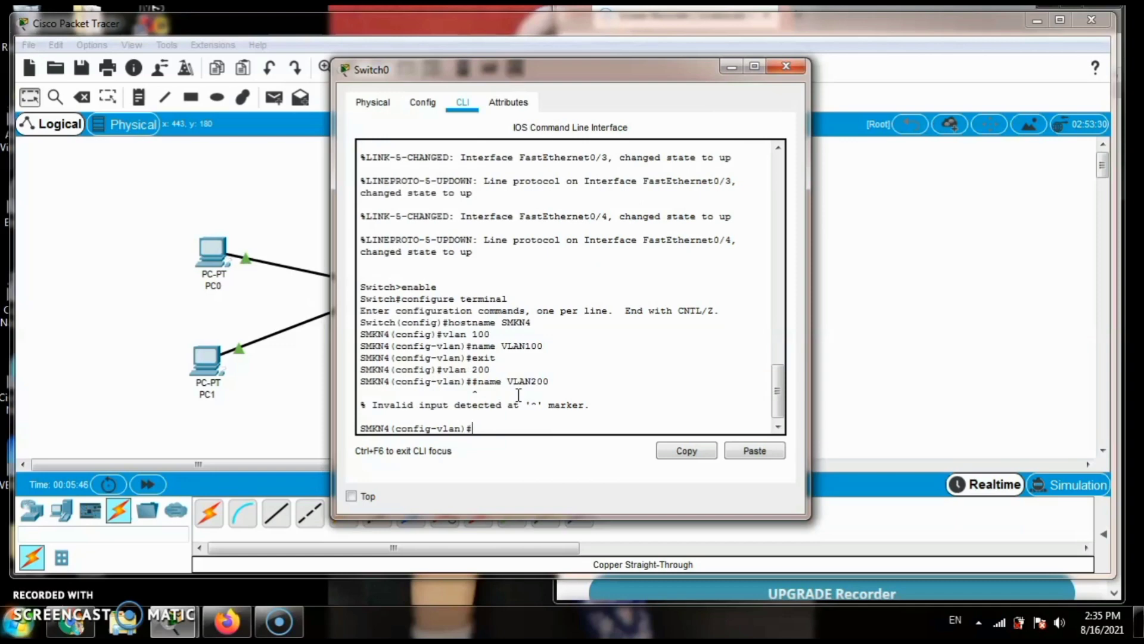
click(523, 408)
text(NAME)
key(BackSpace)
key(BackSpace)
key(BackSpace)
key(BackSpace)
text(name)
text(VLAN200)
key(Return)
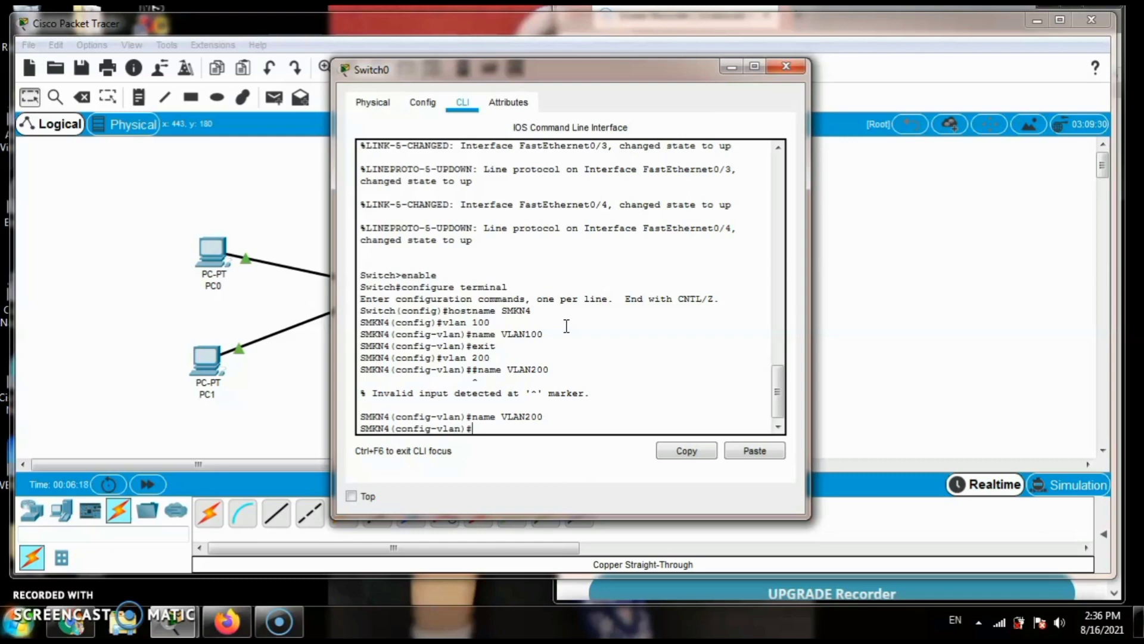
Exit VLAN configuration mode and global configuration mode to return the switch to privileged mode.
text(EXIT)
key(BackSpace)
key(BackSpace)
key(BackSpace)
key(BackSpace)
text(exit)
key(Return)
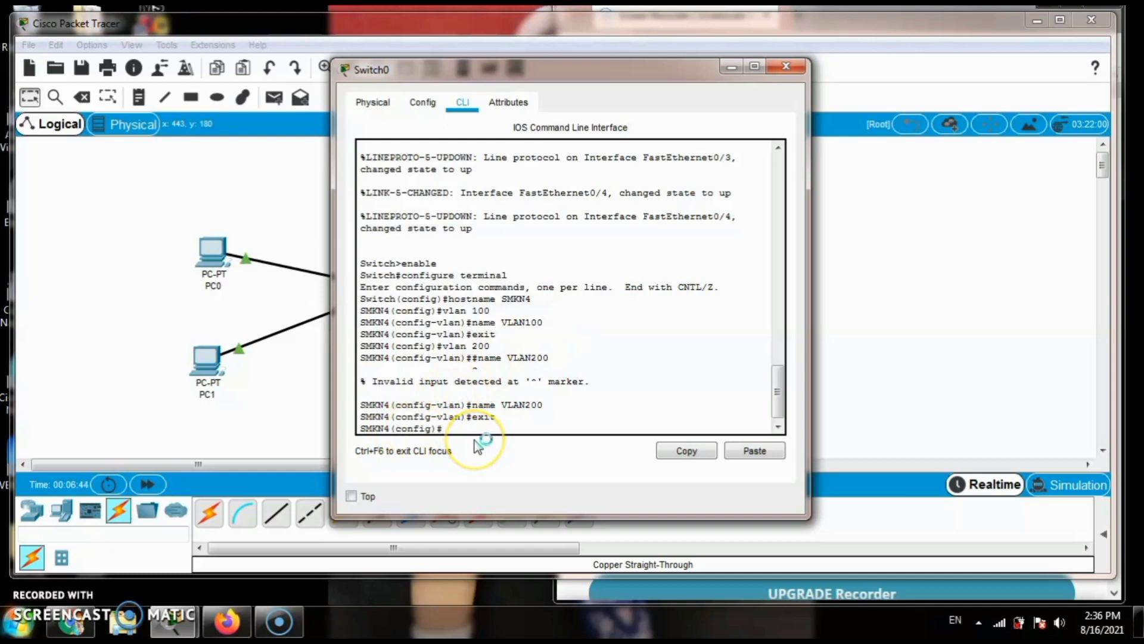
text(exit)
key(Return)
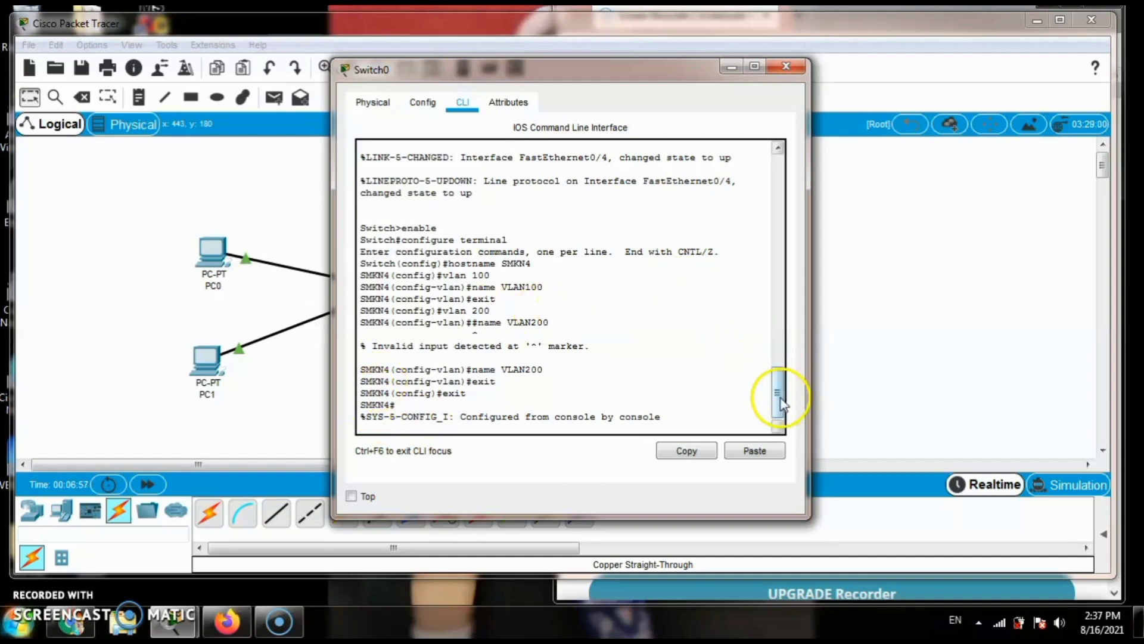
Display the switch's VLAN table with the show vlan command, page through it and return to the privileged prompt.
mouse_move(780, 405)
mouse_down()
mouse_move(781, 354)
mouse_move(781, 395)
mouse_up()
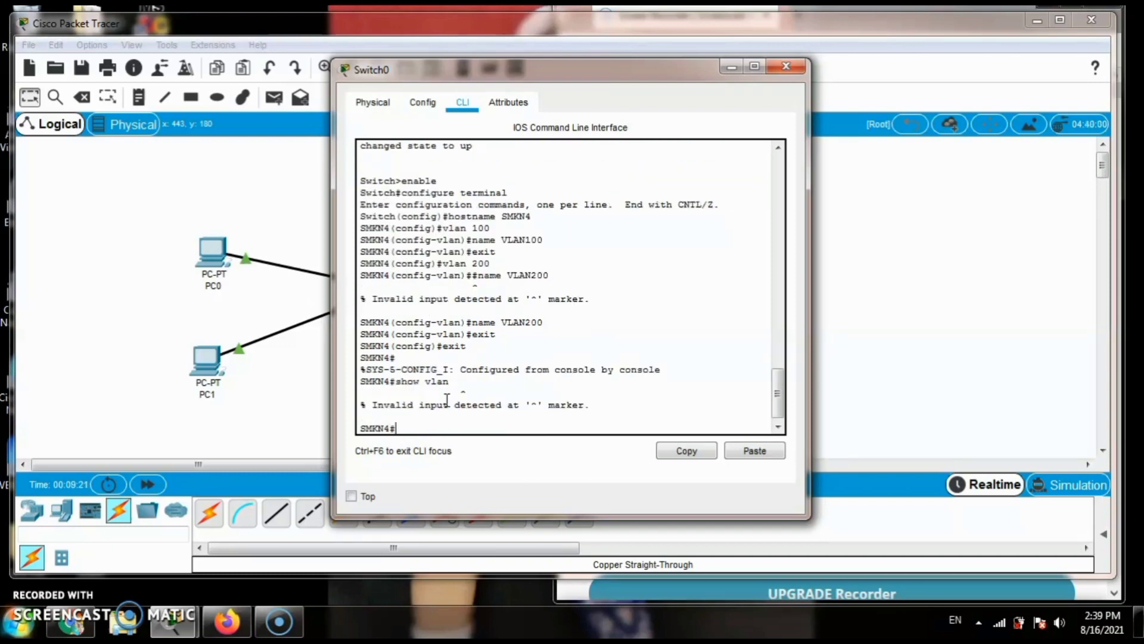
text(showvlan)
key(BackSpace)
key(BackSpace)
key(BackSpace)
key(BackSpace)
text(vlan)
key(Return)
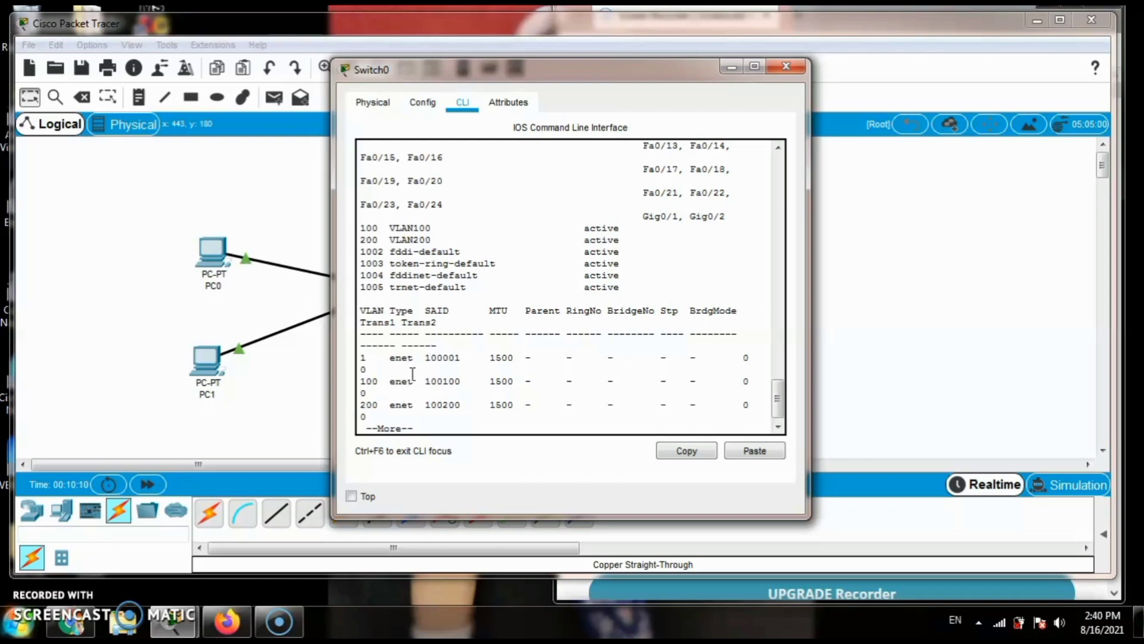
key(Return)
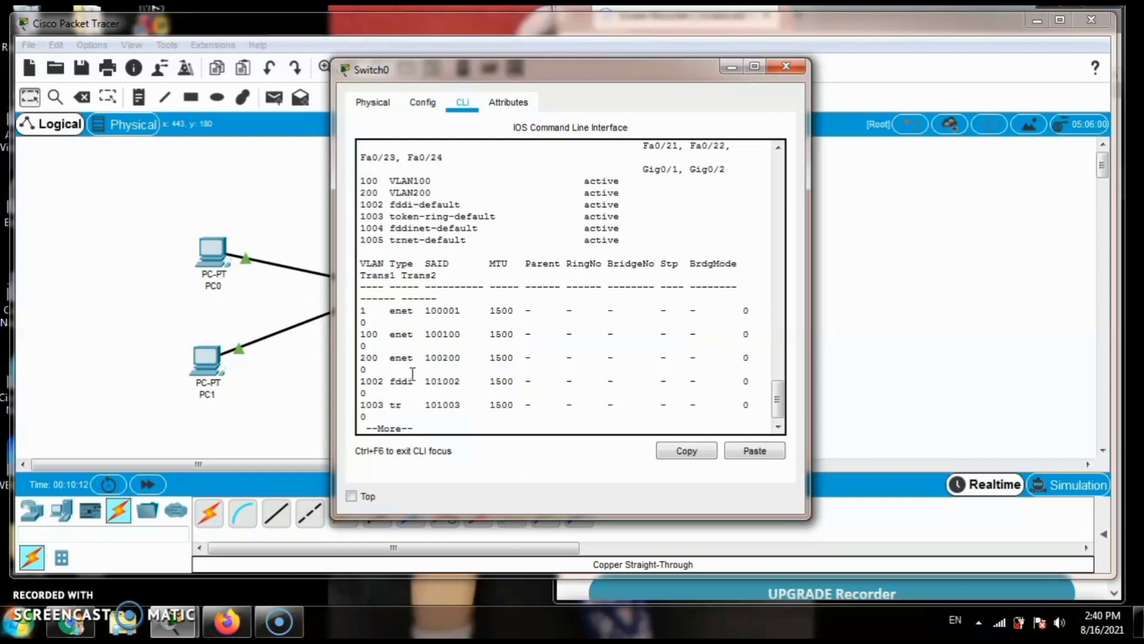
key(ctrl+c)
key(ctrl+c)
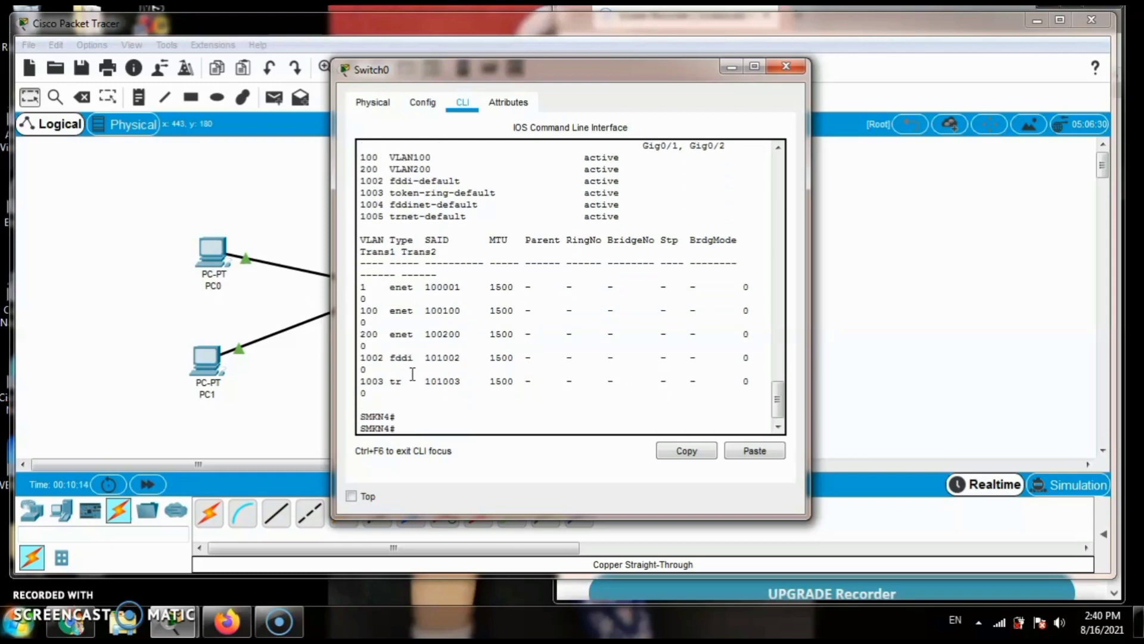
key(Up)
key(BackSpace)
key(BackSpace)
key(BackSpace)
key(BackSpace)
key(BackSpace)
key(BackSpace)
key(BackSpace)
key(BackSpace)
key(BackSpace)
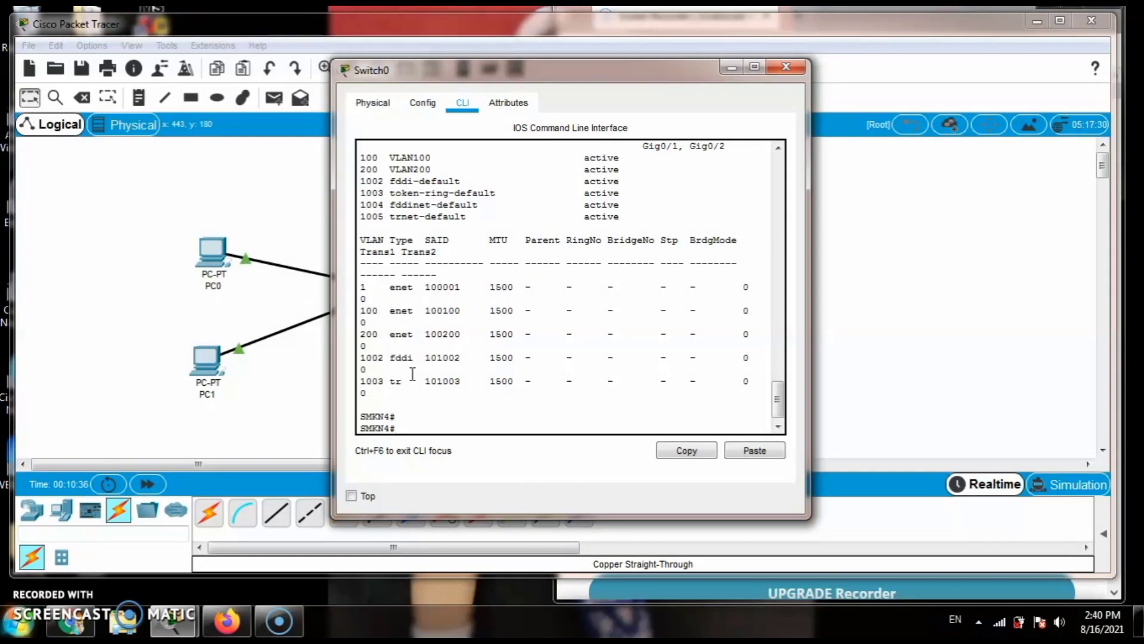
Enter global configuration mode with configure terminal and select interface FastEthernet 0/1.
text(configure terminal)
key(Return)
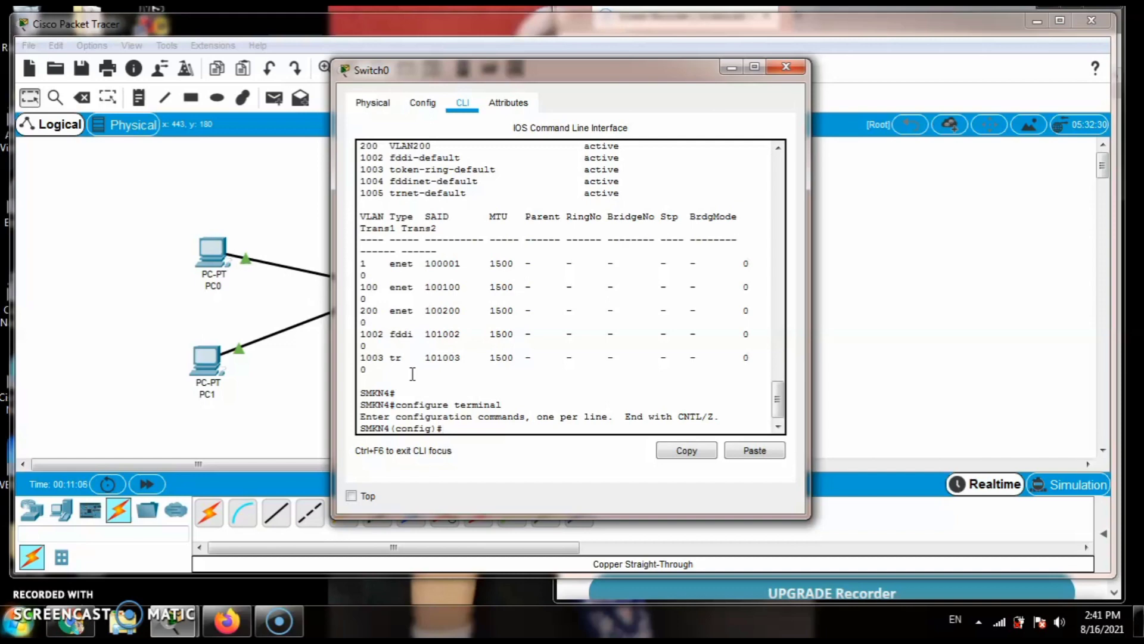
text(interface FastEth)
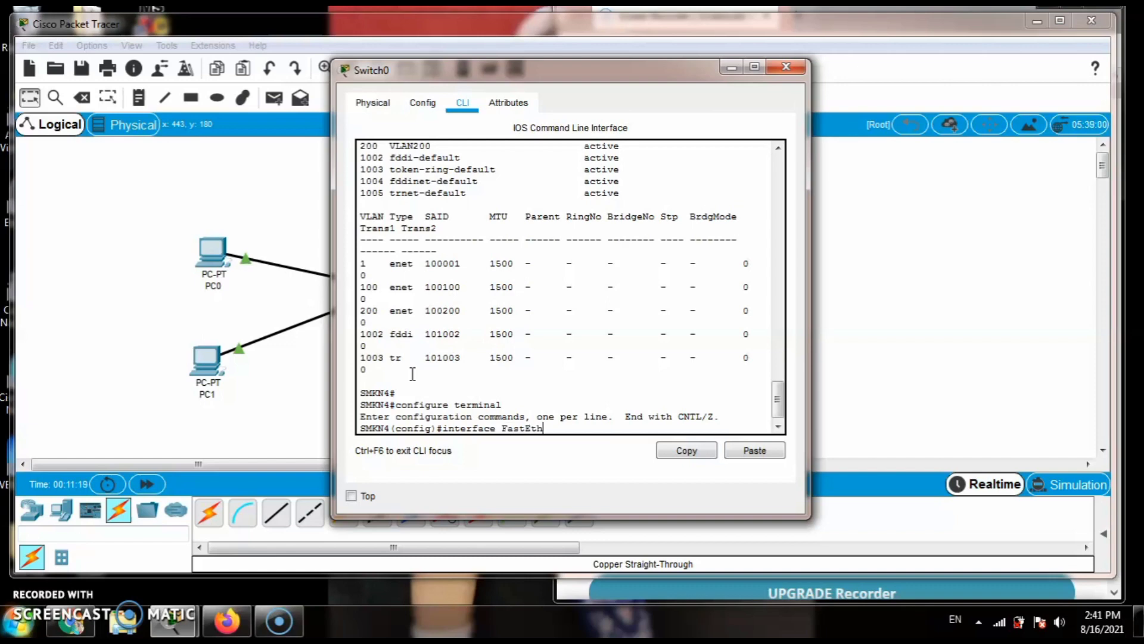
text(ernet)
text(0/1)
key(Return)
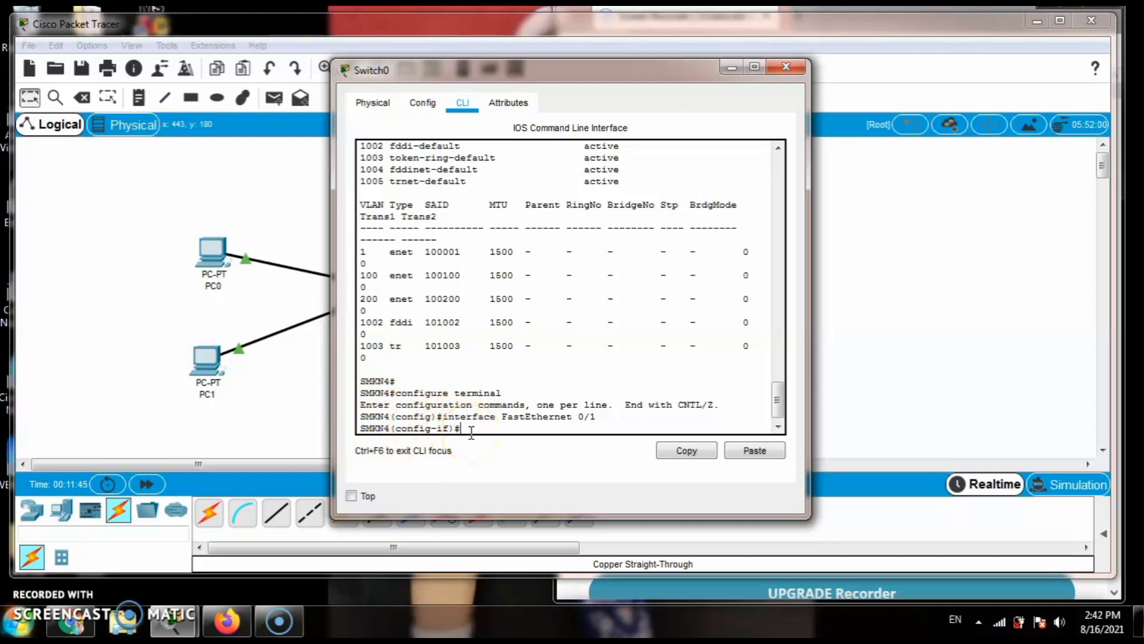
Try to set FastEthernet 0/1 to access mode with the command switchort mode access.
text(switchport)
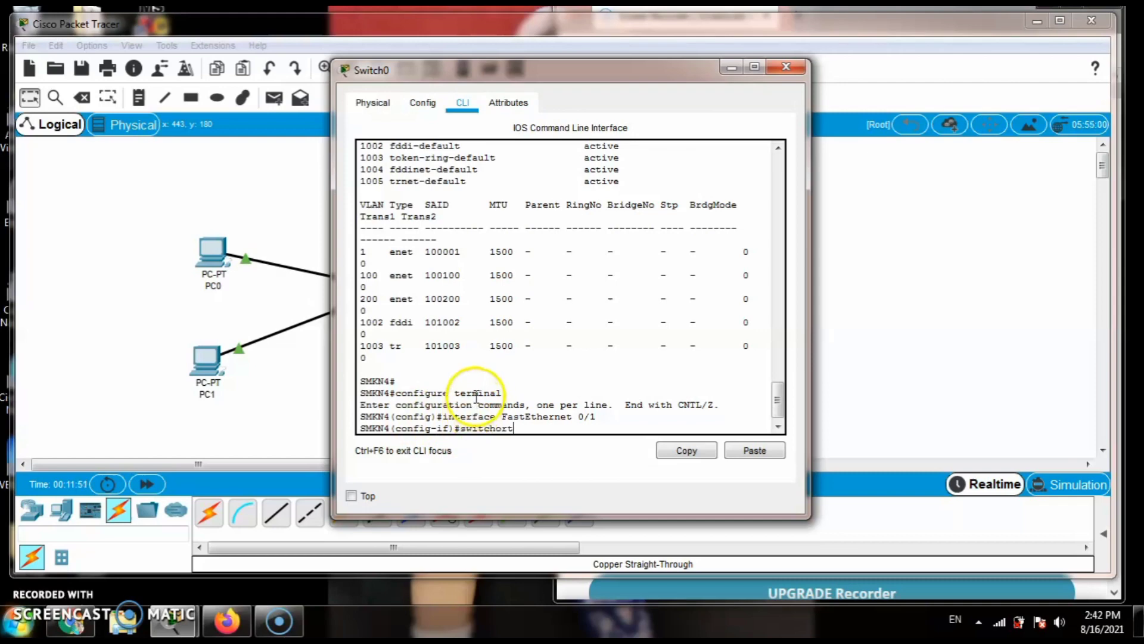
click(490, 428)
key(BackSpace)
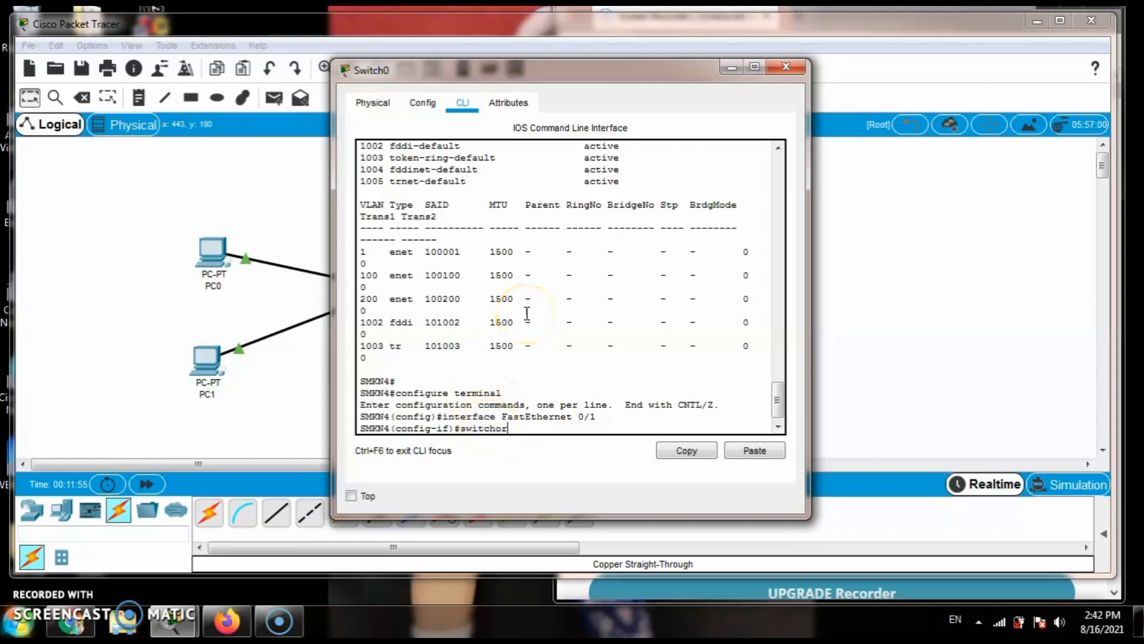
key(BackSpace)
key(BackSpace)
key(BackSpace)
key(BackSpace)
text(or)
key(BackSpace)
key(BackSpace)
key(BackSpace)
key(BackSpace)
text(tch ort mode access)
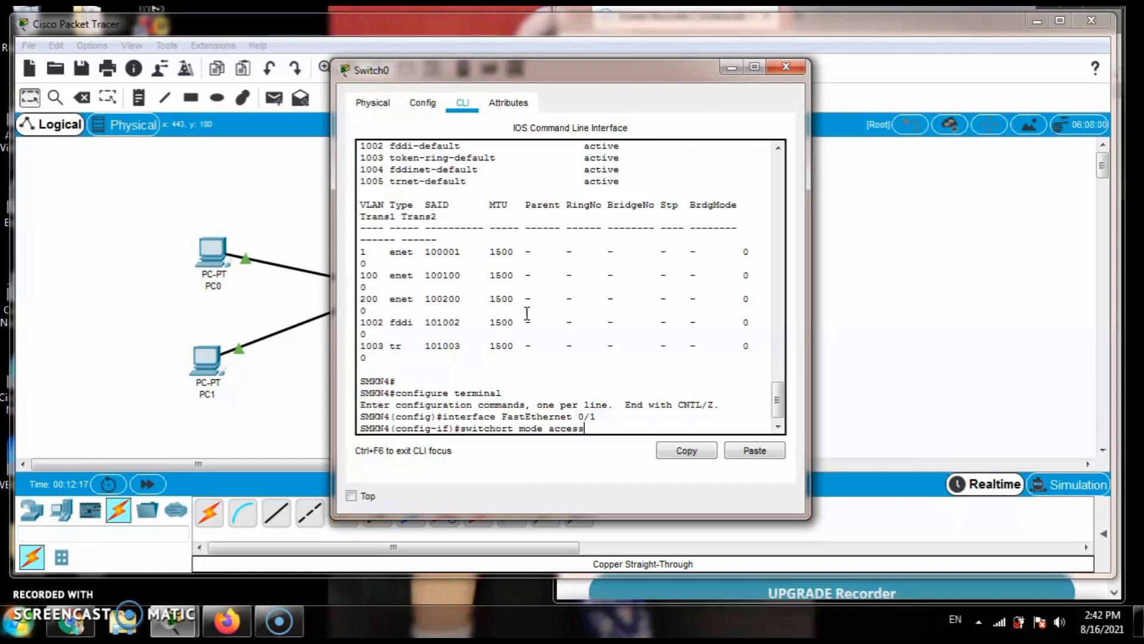
key(Return)
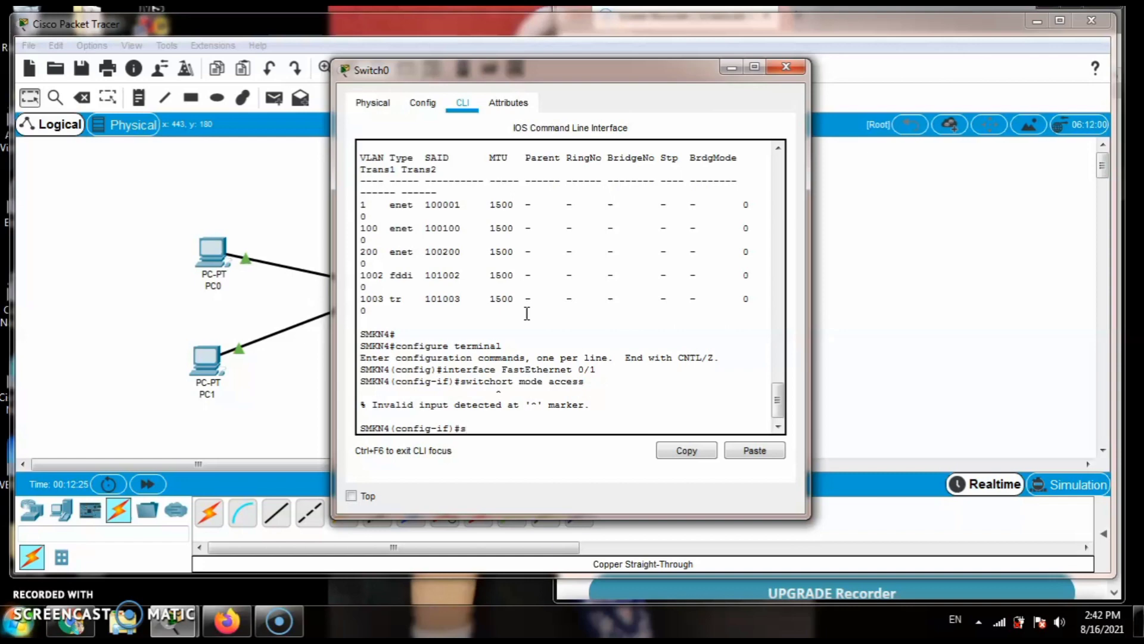
Set FastEthernet 0/1 to access mode with switchport mode access and assign it to VLAN 100.
text(switchport mode access)
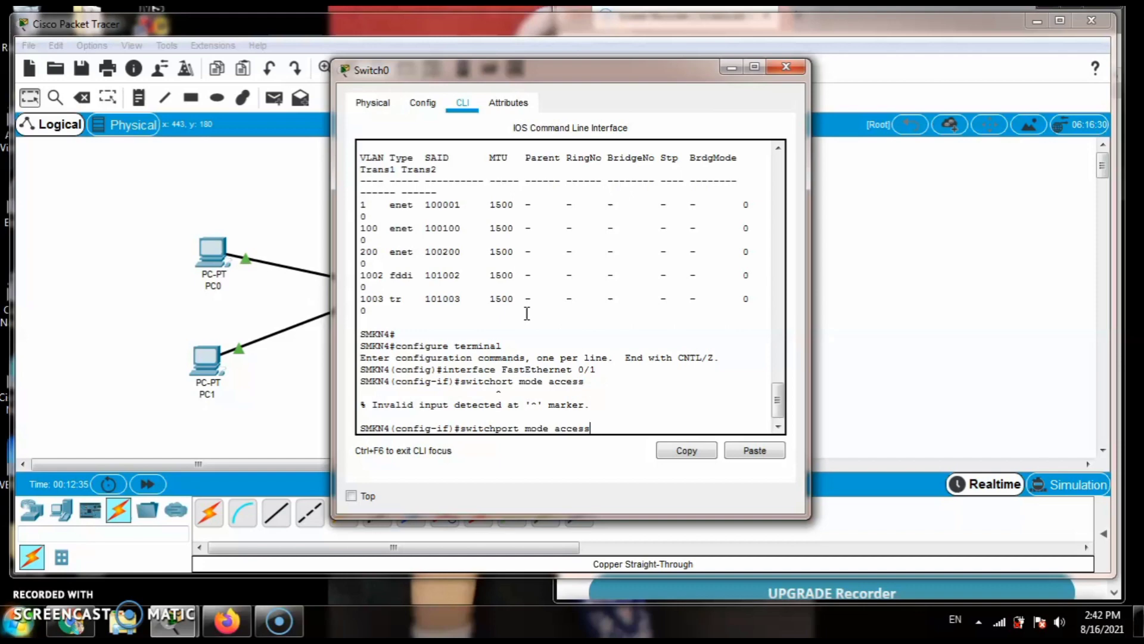
key(Return)
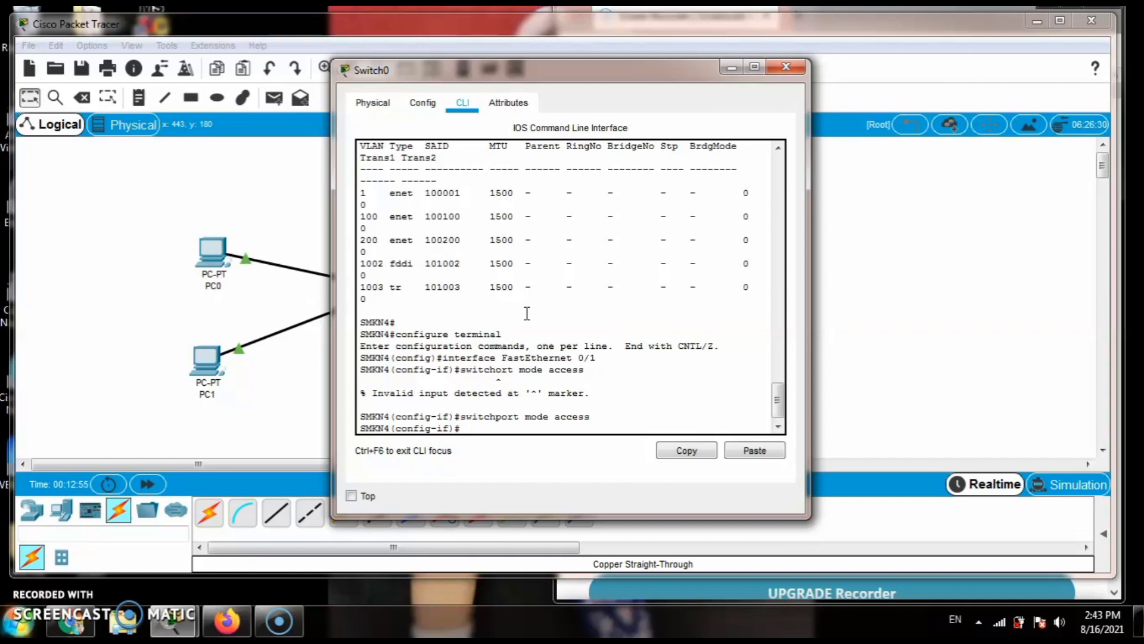
text(switchport access vlan 100)
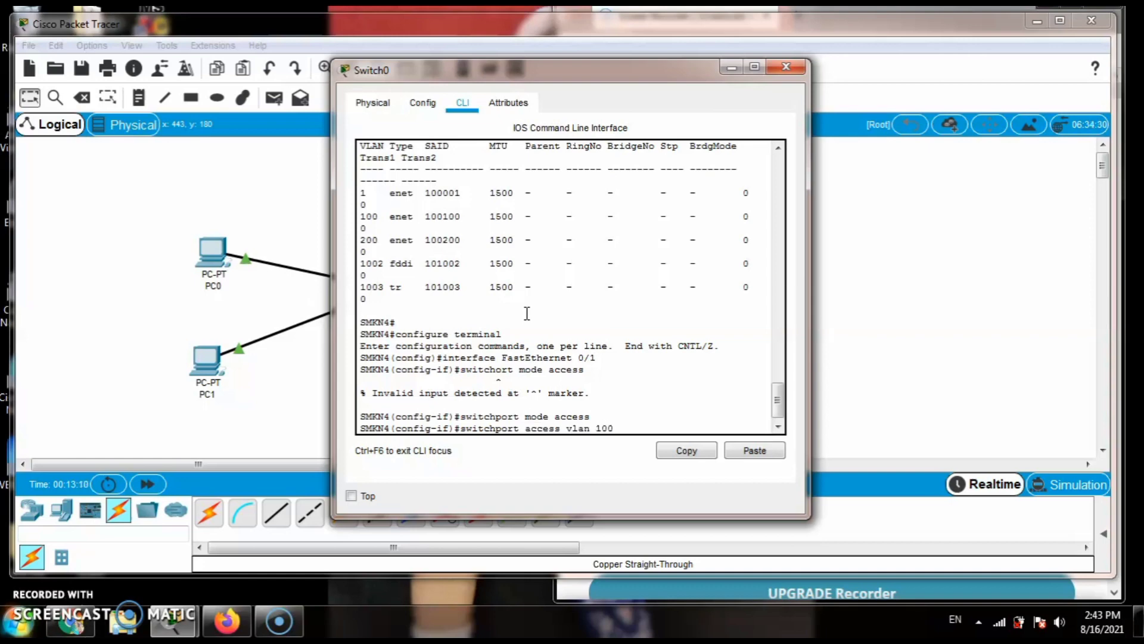
key(Return)
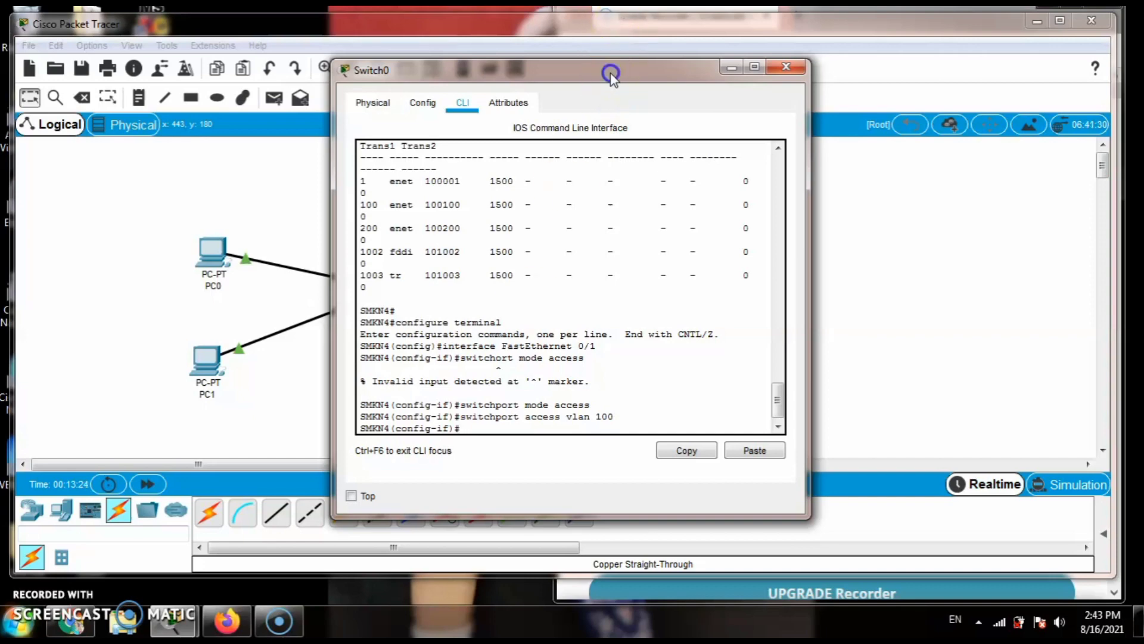
Move the Switch0 window aside to uncover the topology and exit configuration of interface FastEthernet 0/1.
drag(608, 74, 795, 59)
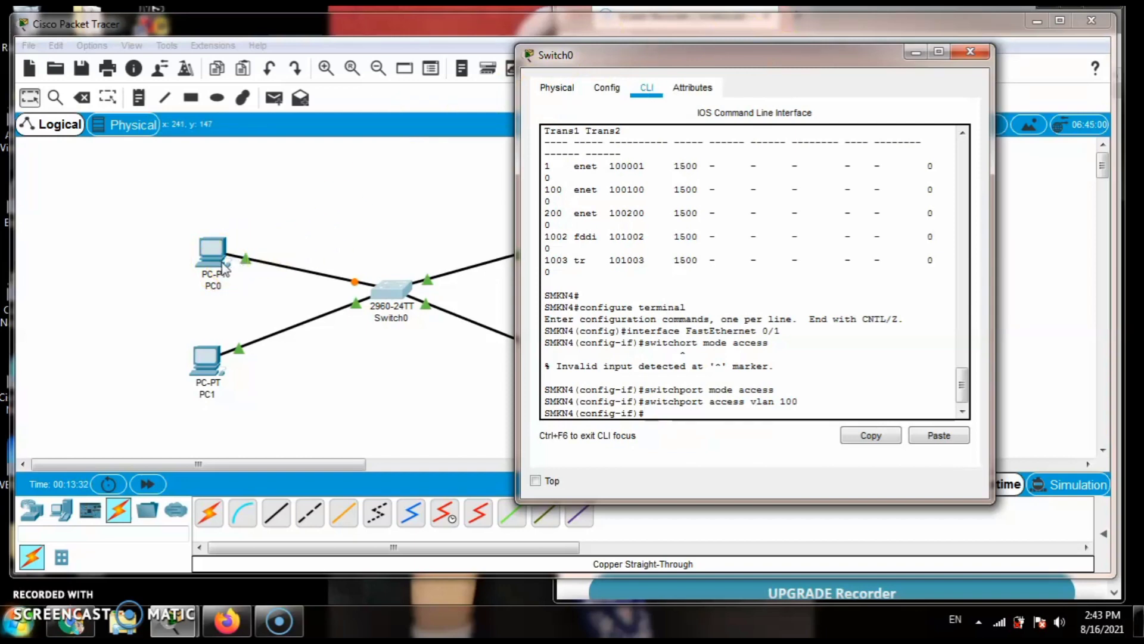
click(374, 306)
text(exit)
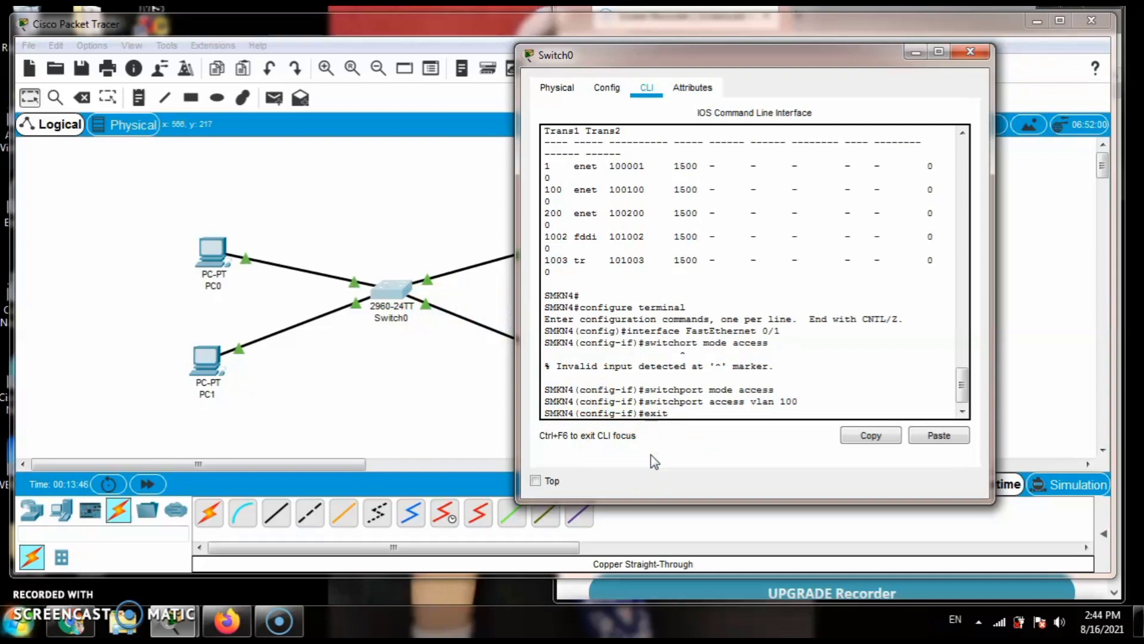
key(Return)
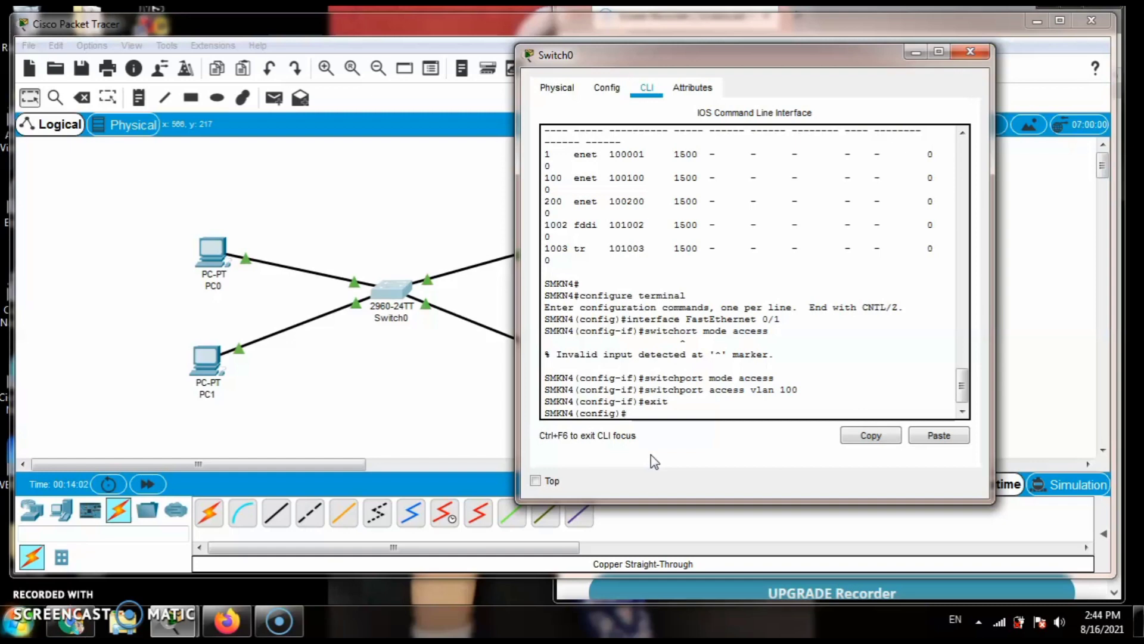
text(swit)
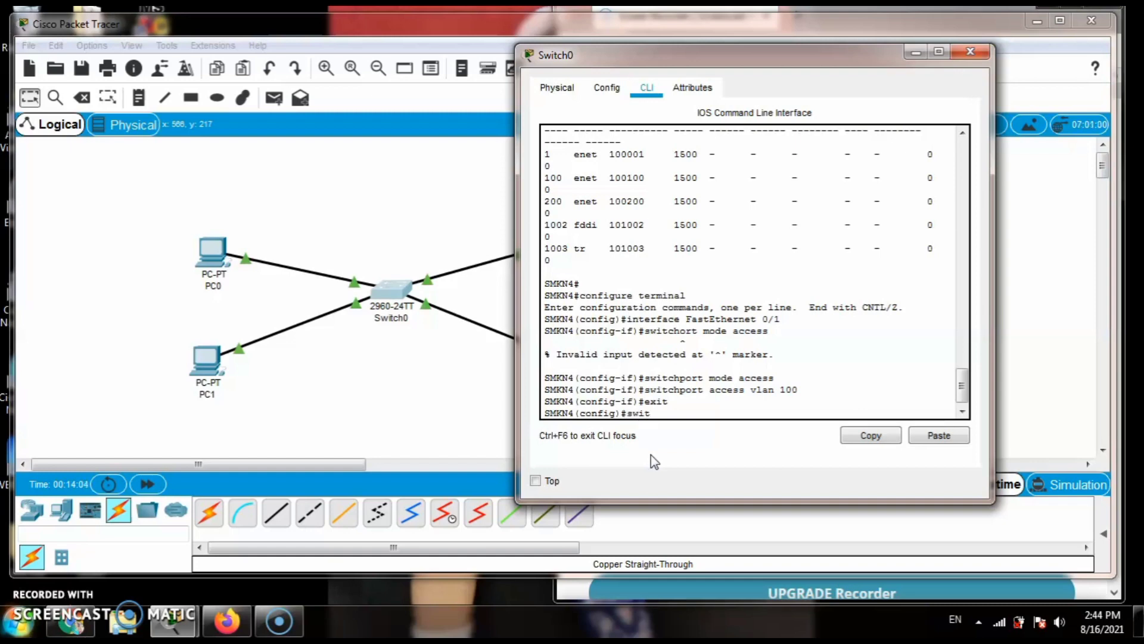
text(chport)
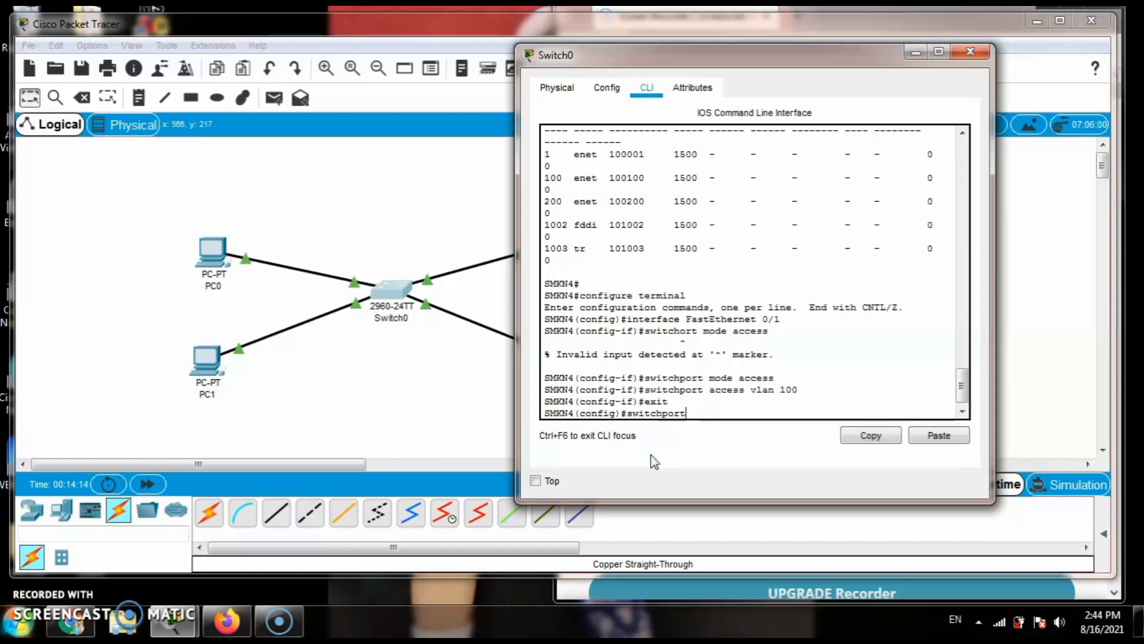
key(BackSpace)
key(BackSpace)
key(BackSpace)
key(BackSpace)
key(BackSpace)
key(BackSpace)
key(BackSpace)
key(BackSpace)
key(BackSpace)
key(BackSpace)
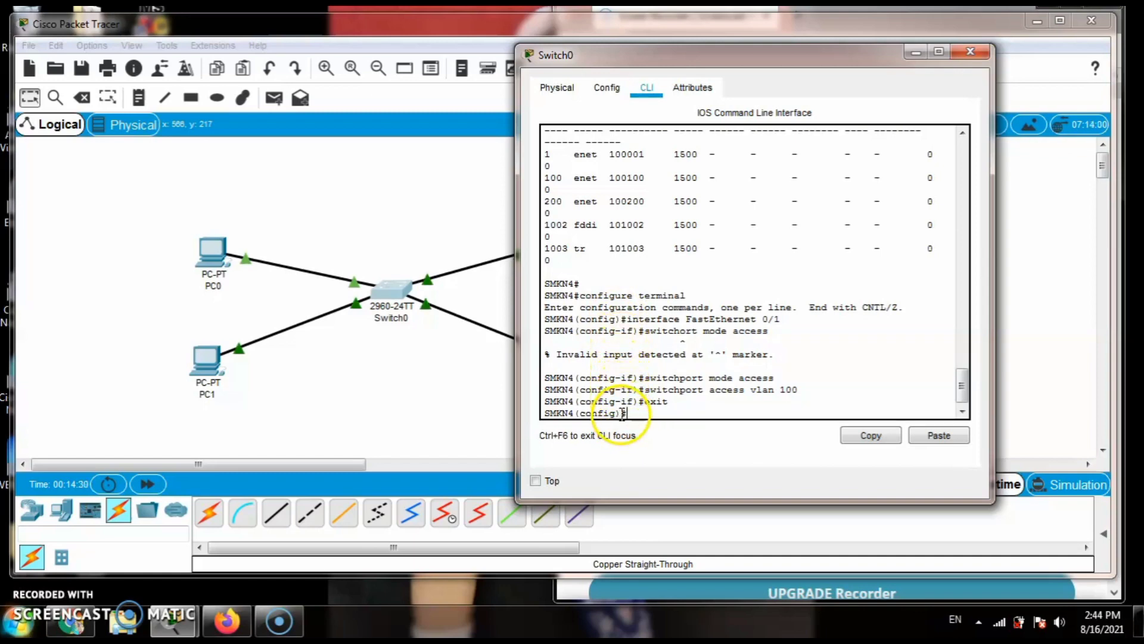
Select interface FastEthernet 0/2 and set it to access mode with switchport mode access.
text(interf)
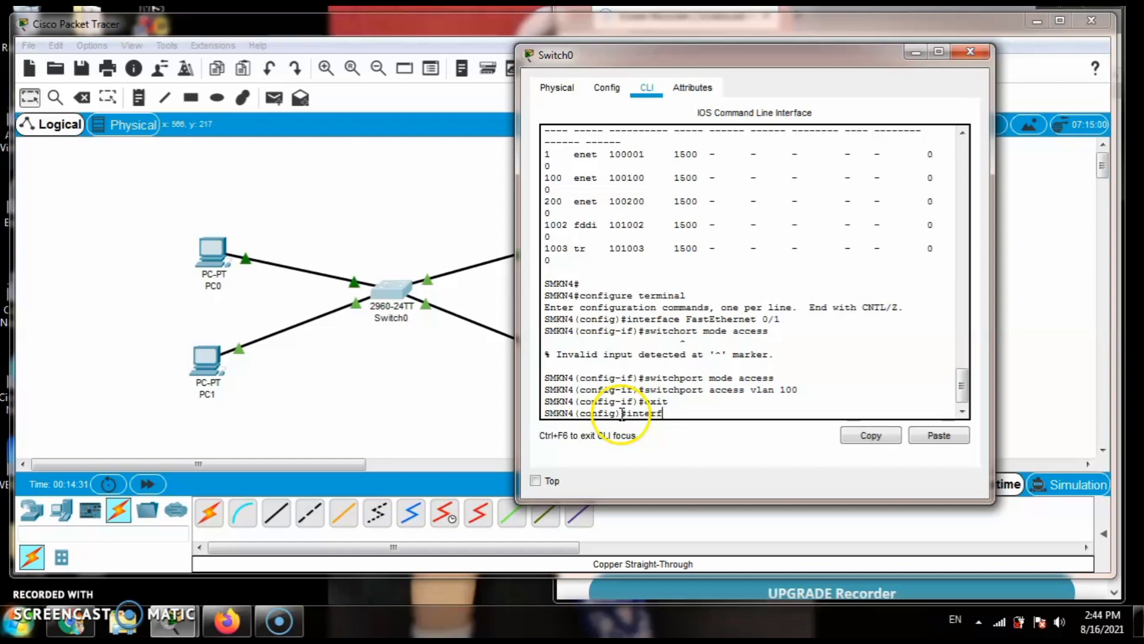
text(ace FastE)
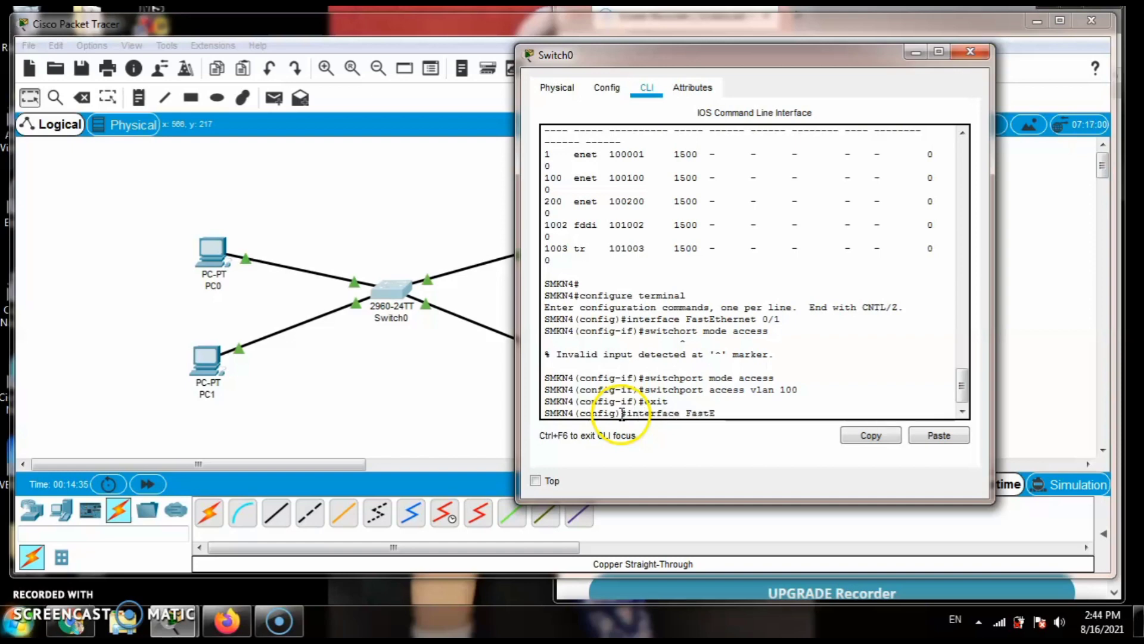
text(thernet 0/1)
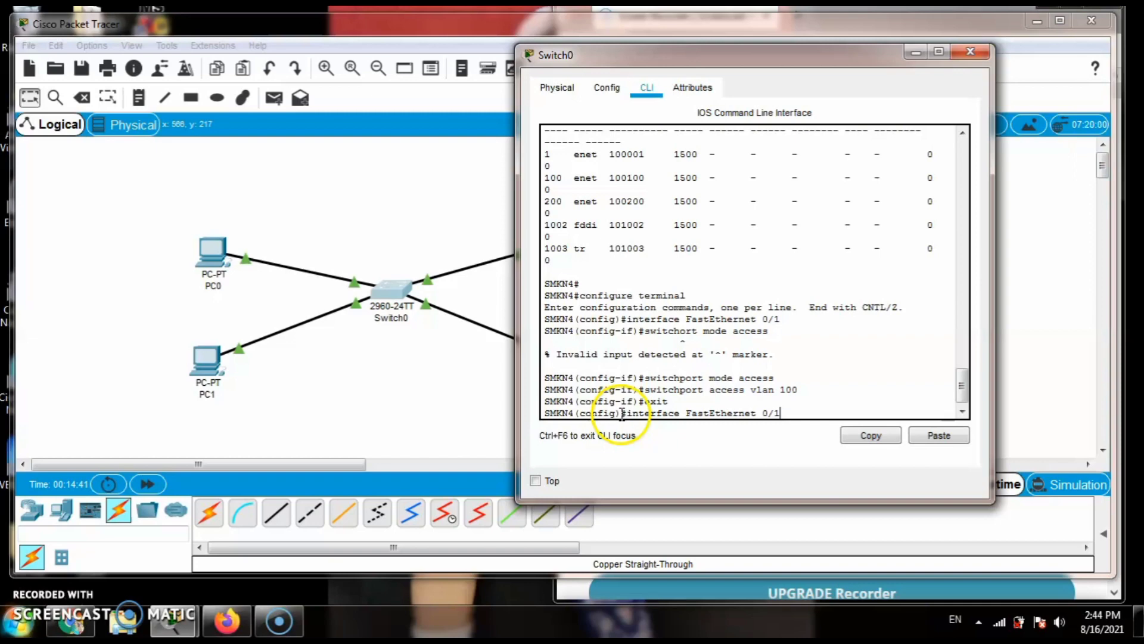
key(BackSpace)
text(2)
key(Return)
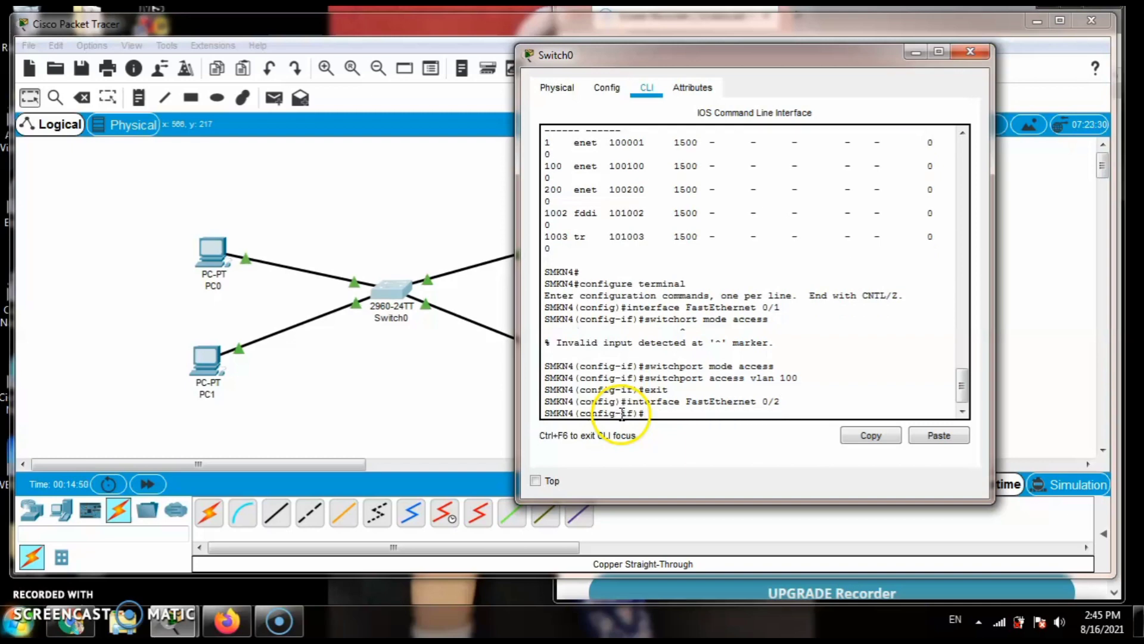
text(switchport)
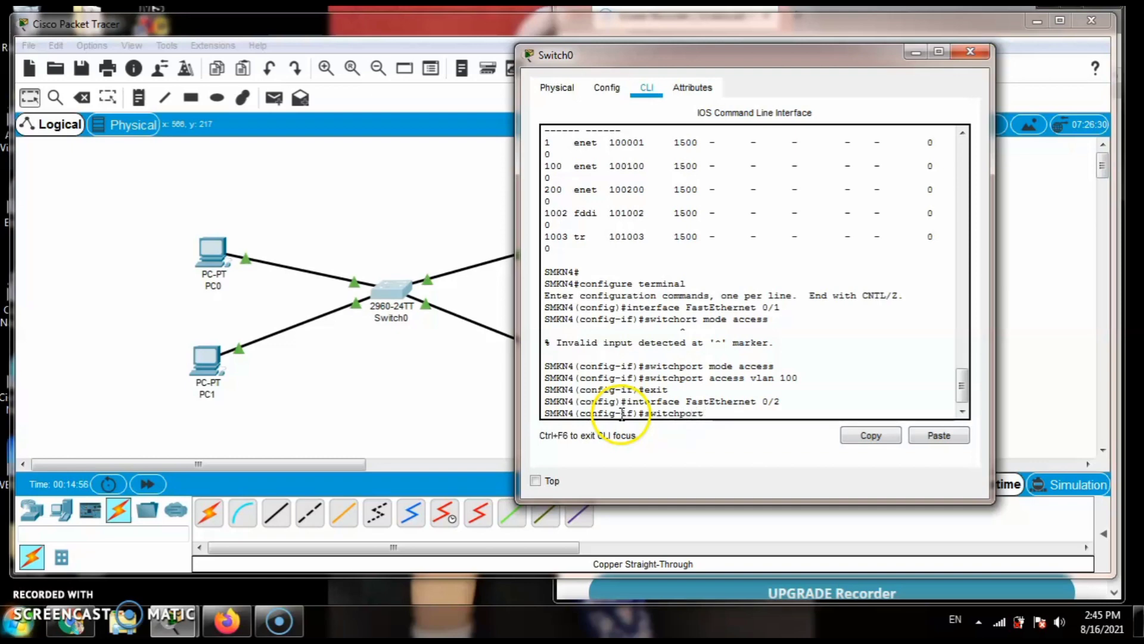
text( mode access)
key(Return)
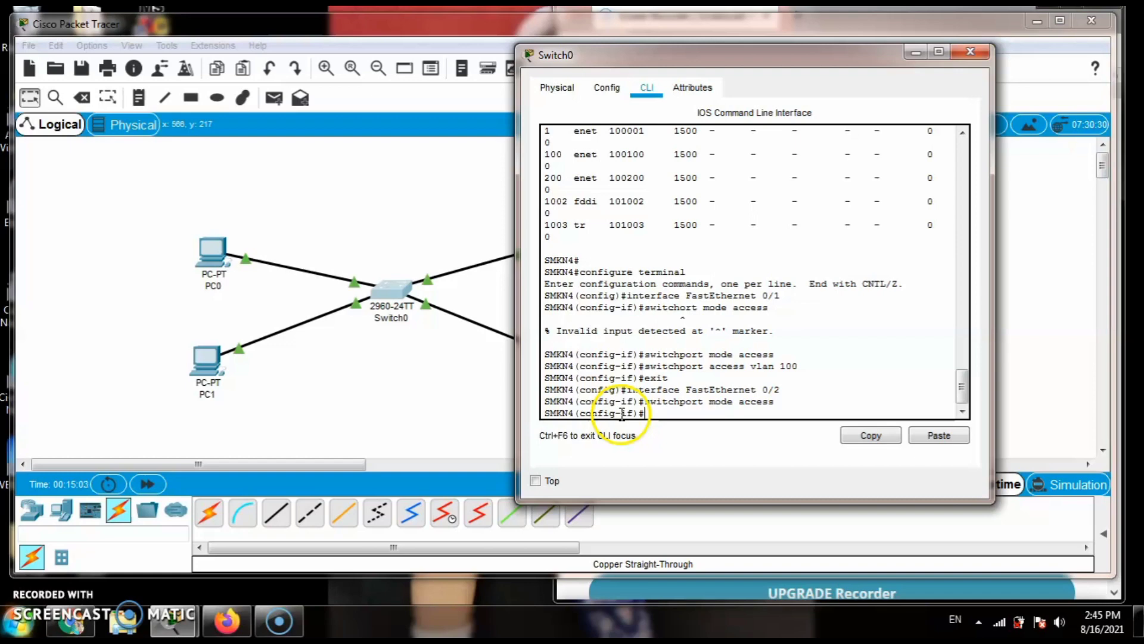
Assign FastEthernet 0/2 to VLAN 100 with switchport access vlan 100.
text(switchport mode acces)
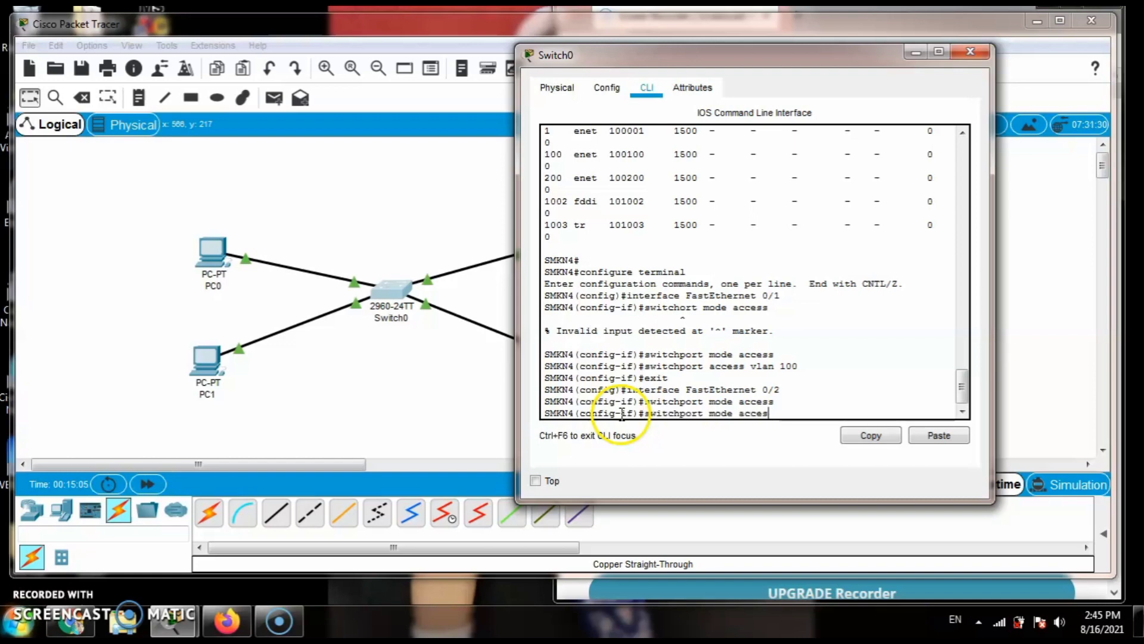
key(BackSpace)
key(BackSpace)
key(BackSpace)
key(BackSpace)
key(BackSpace)
key(BackSpace)
key(BackSpace)
key(BackSpace)
key(BackSpace)
key(BackSpace)
key(BackSpace)
text(access vlan 100)
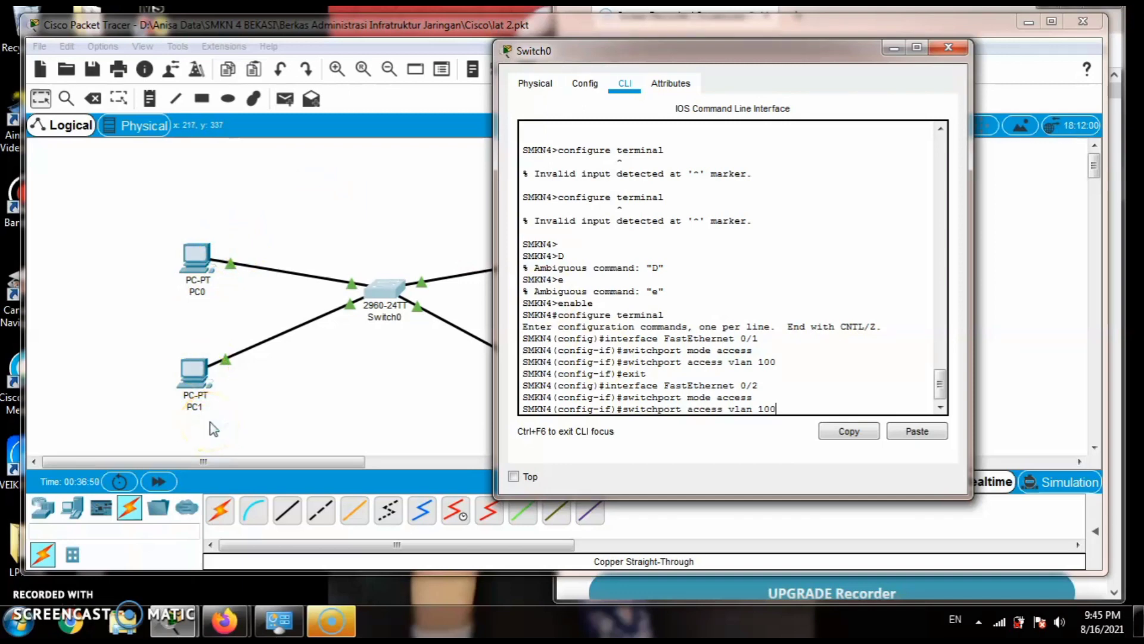
key(Return)
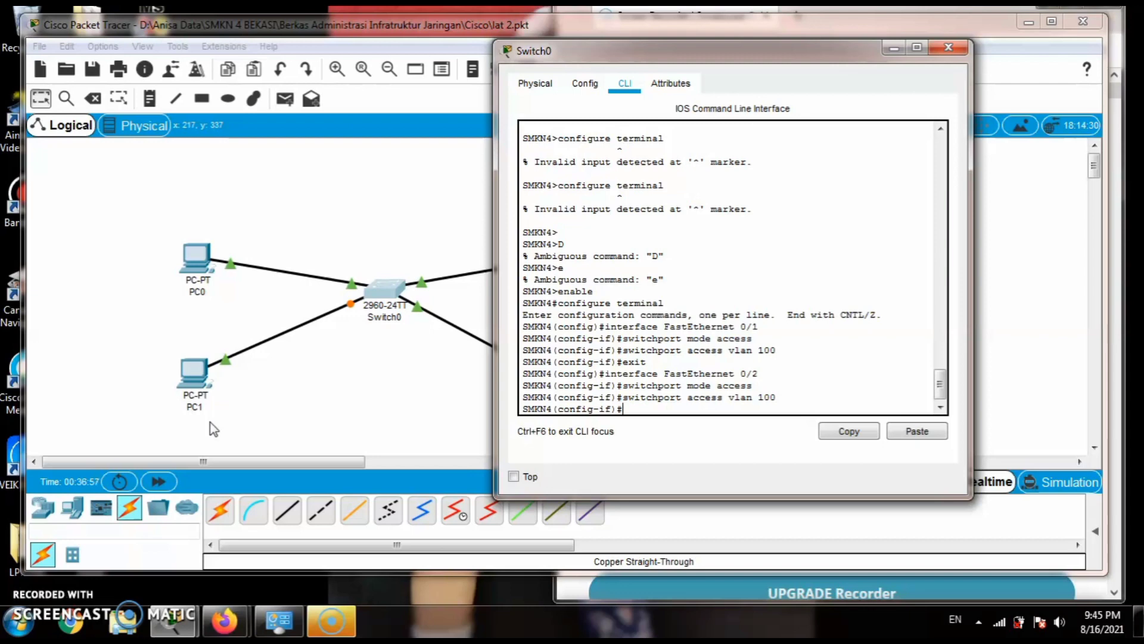
Exit configuration of FastEthernet 0/2 and move the Switch0 window aside to uncover PC2 and PC3.
text(exit)
key(Return)
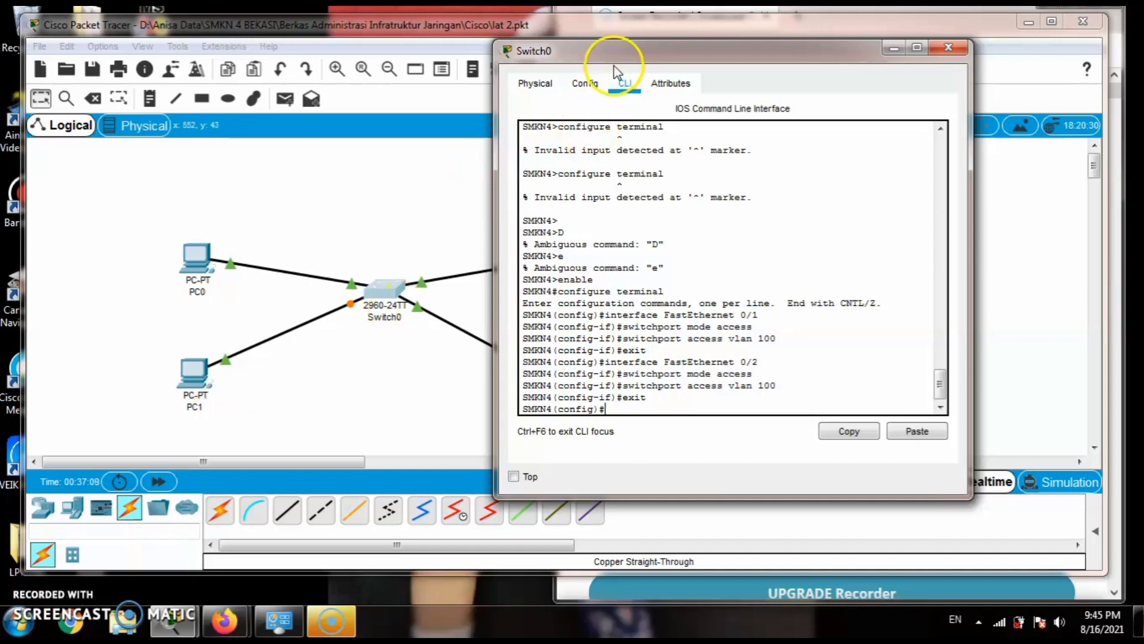
drag(615, 58, 705, 63)
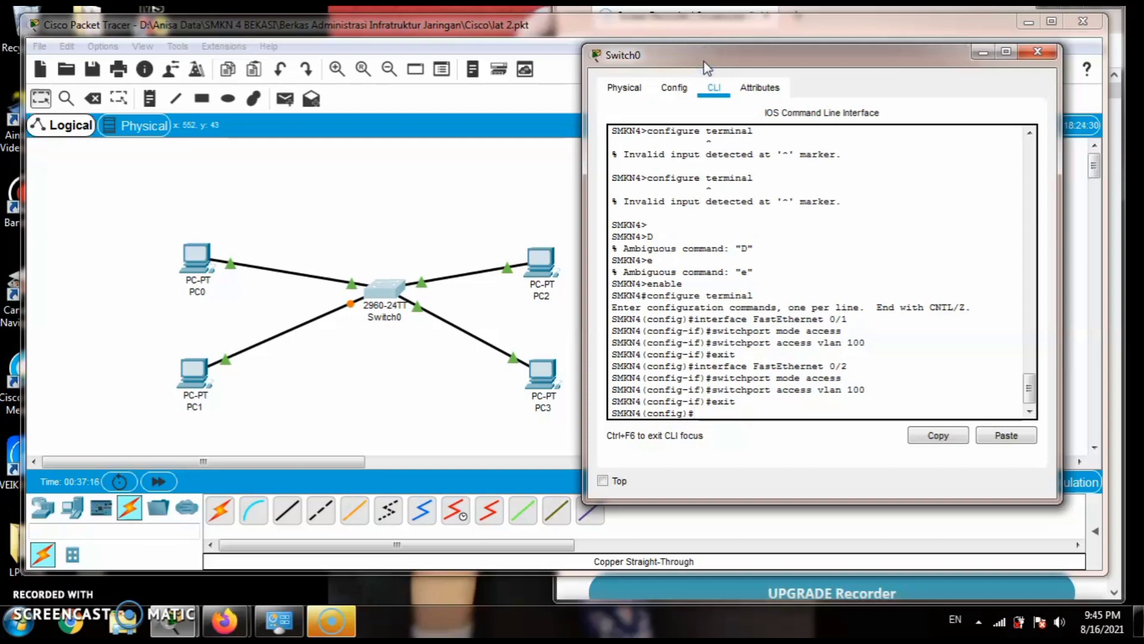
click(705, 62)
Select ports 3 and 4 together for configuration with interface range FastEthernet 0/3-4.
text(interface)
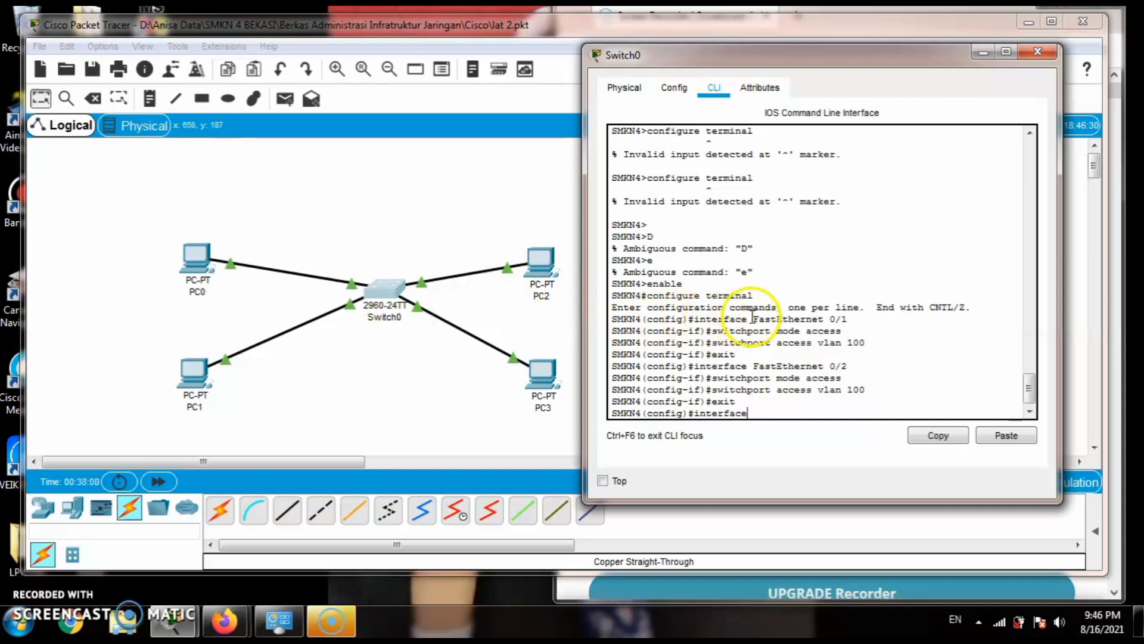
text(Fas)
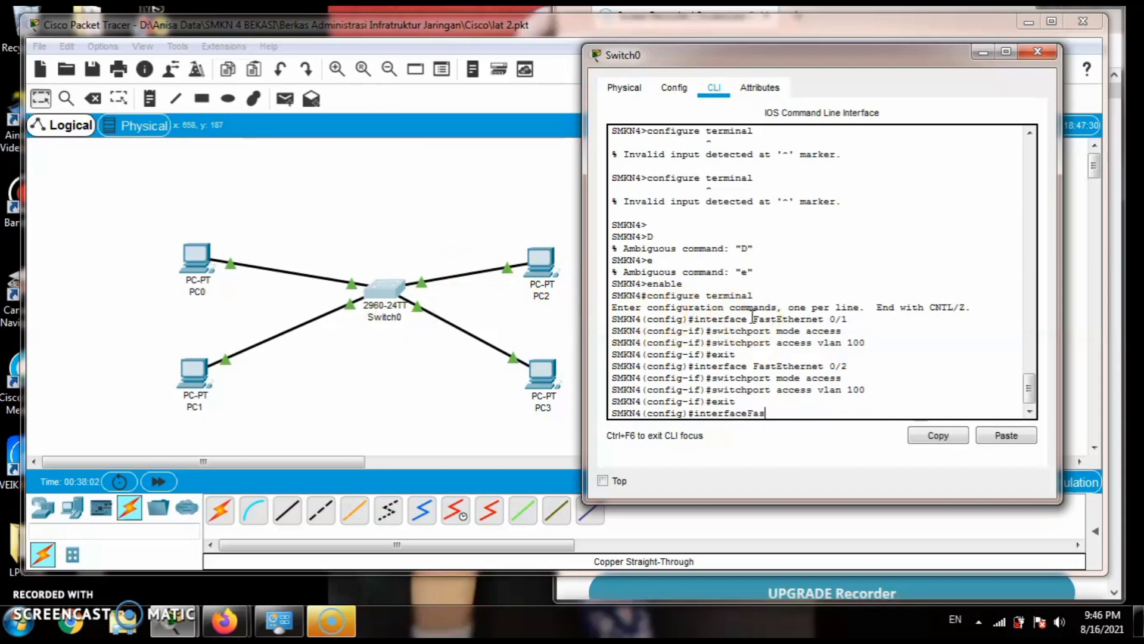
text(tEthernet)
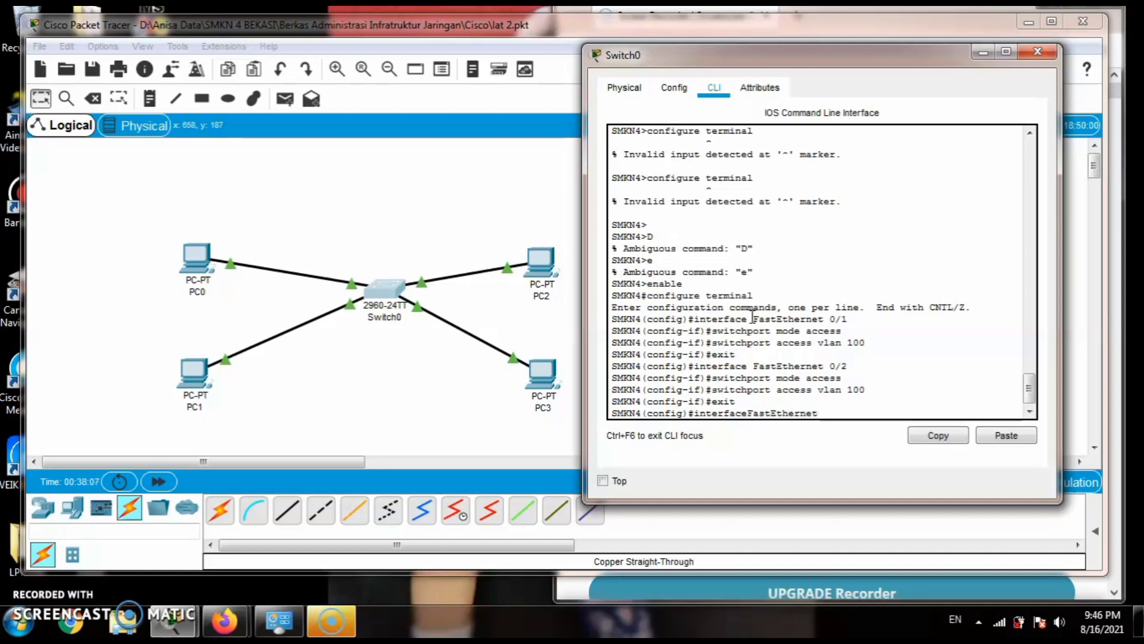
click(748, 411)
key(BackSpace)
key(BackSpace)
key(BackSpace)
key(BackSpace)
key(BackSpace)
key(BackSpace)
key(BackSpace)
key(BackSpace)
key(BackSpace)
key(BackSpace)
key(BackSpace)
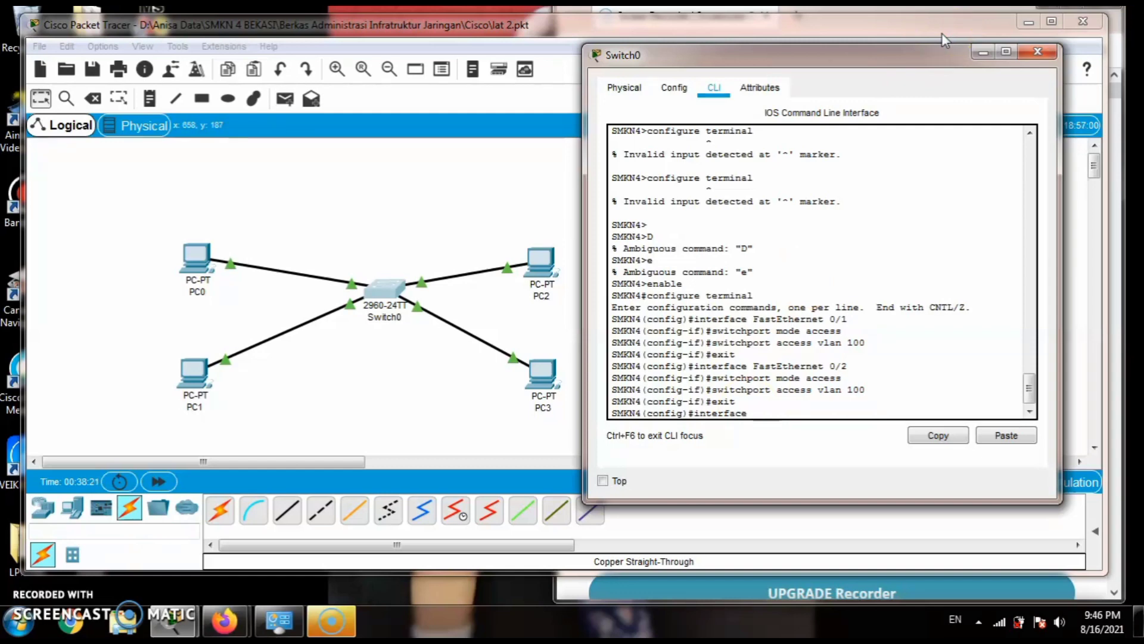
text(range)
text(Fast)
key(BackSpace)
key(BackSpace)
key(BackSpace)
key(BackSpace)
key(BackSpace)
text(st)
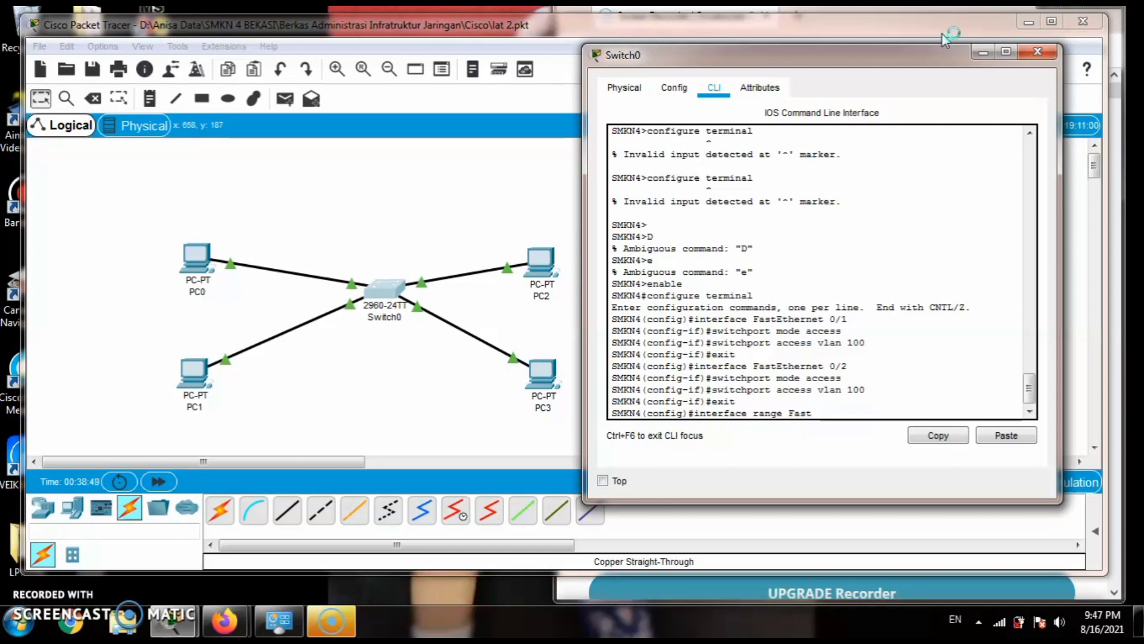
key(BackSpace)
text(Ethernet 0)
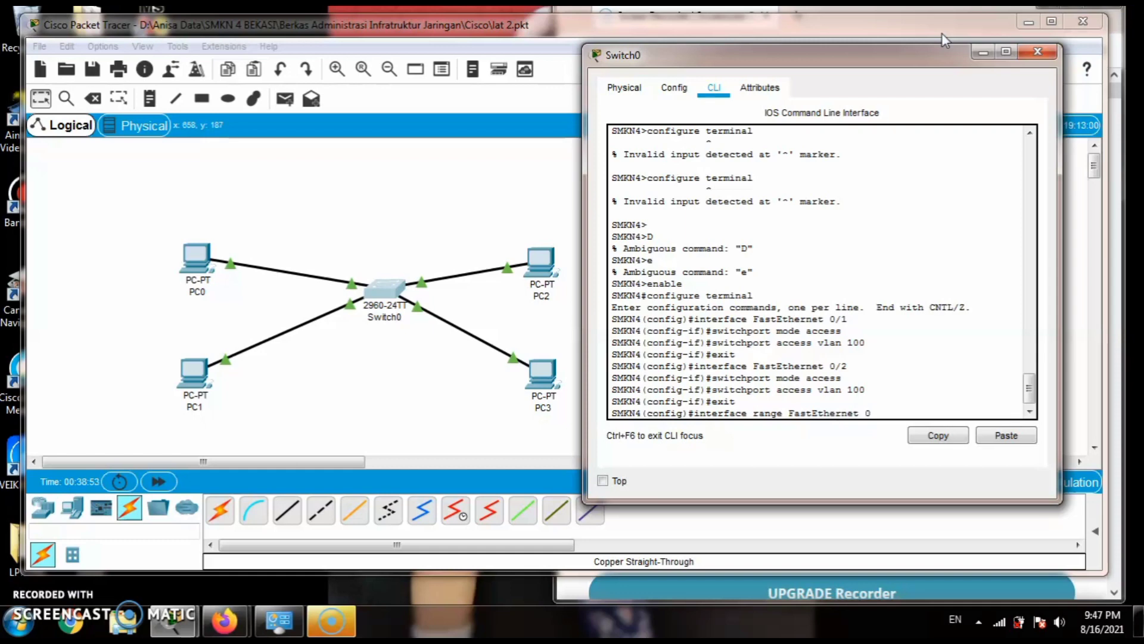
text(/)
text(3-4)
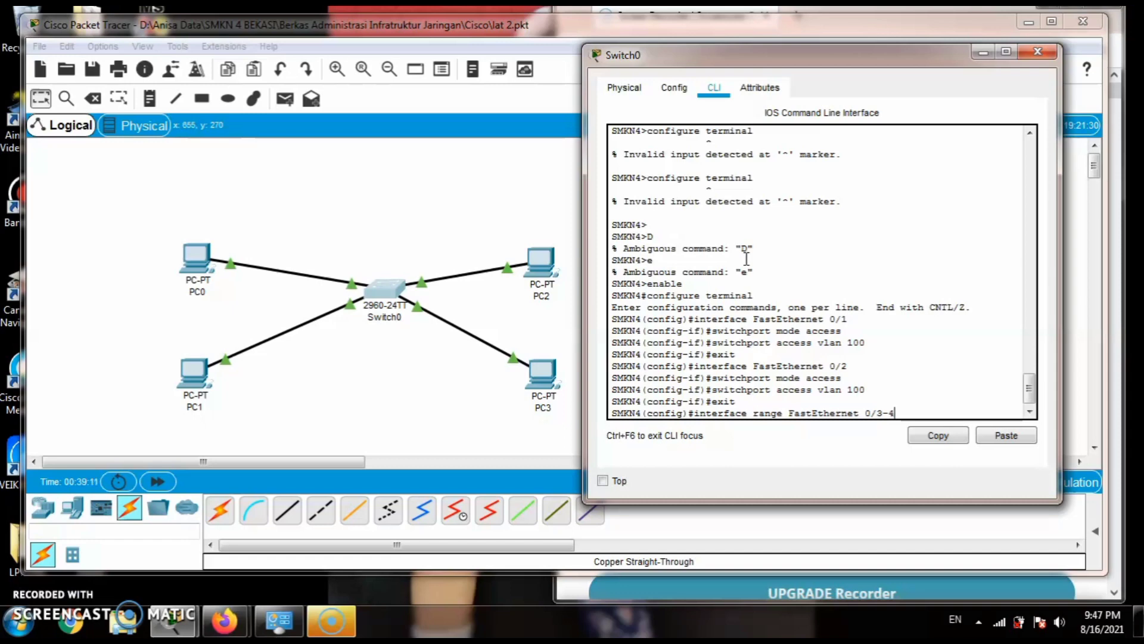
click(401, 300)
key(Return)
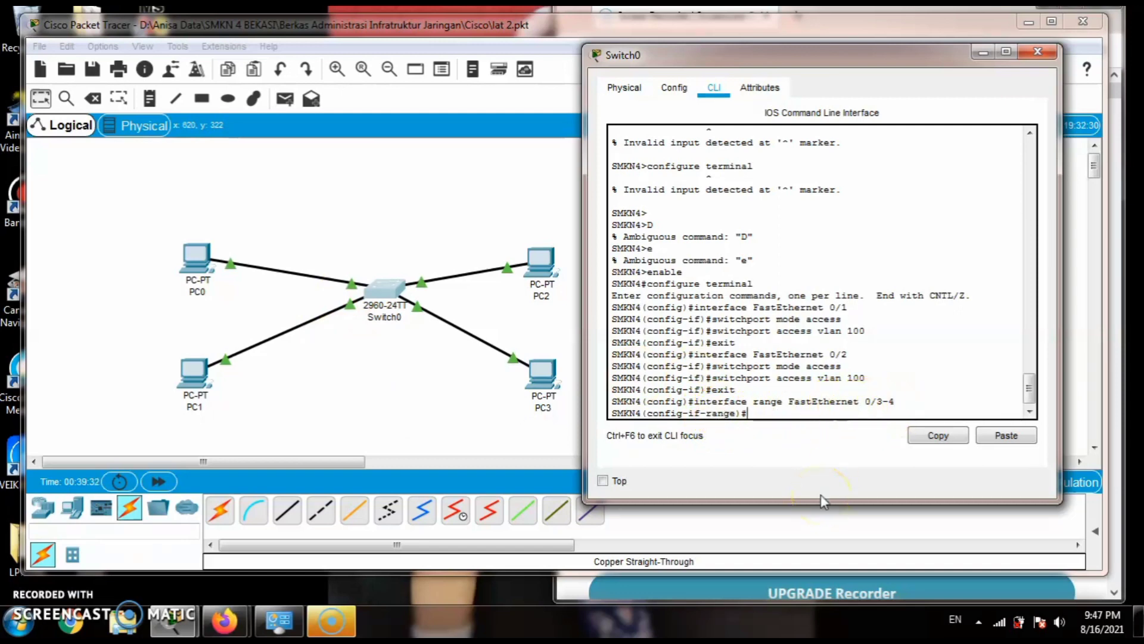
Set the FastEthernet 0/3-4 range to access mode with switchport mode access.
text(switchportmode access)
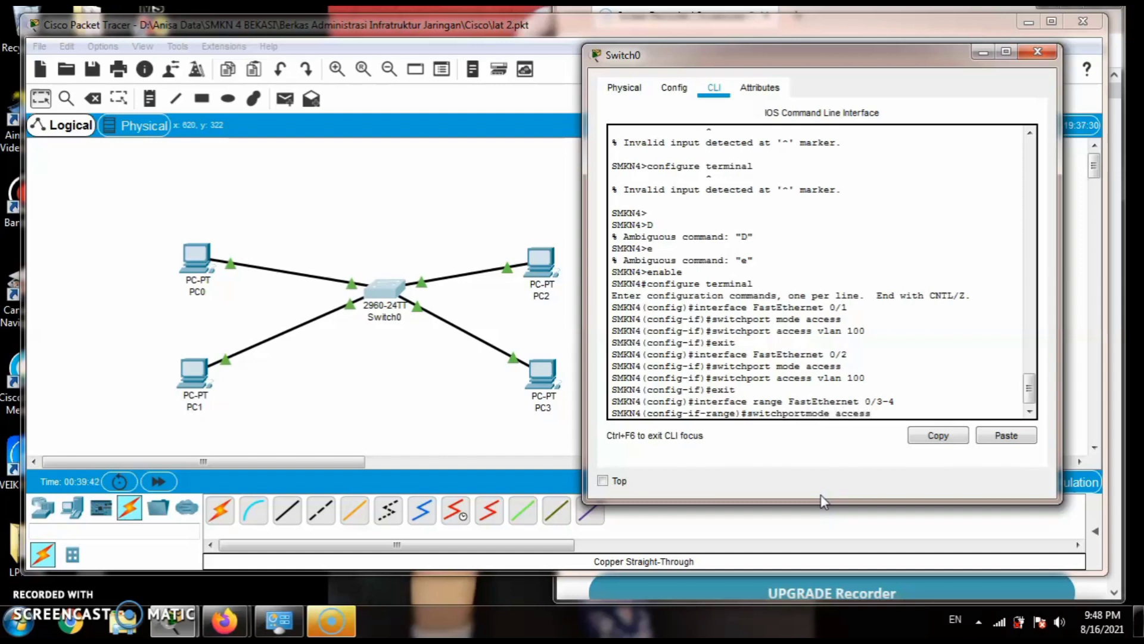
key(Return)
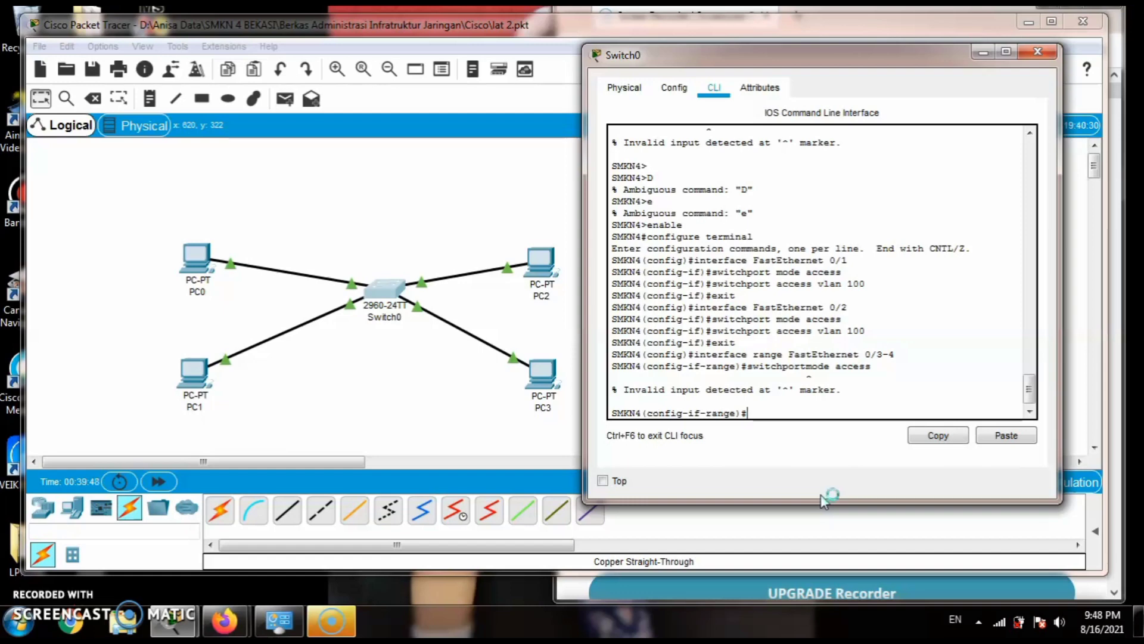
text(switch)
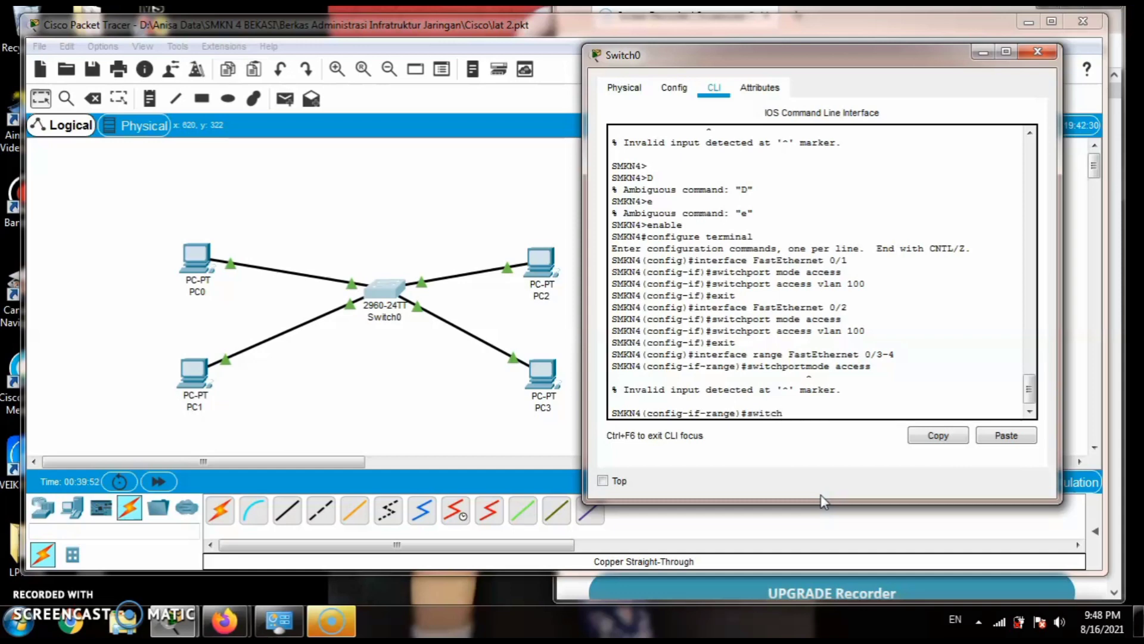
text(port mode access)
key(Return)
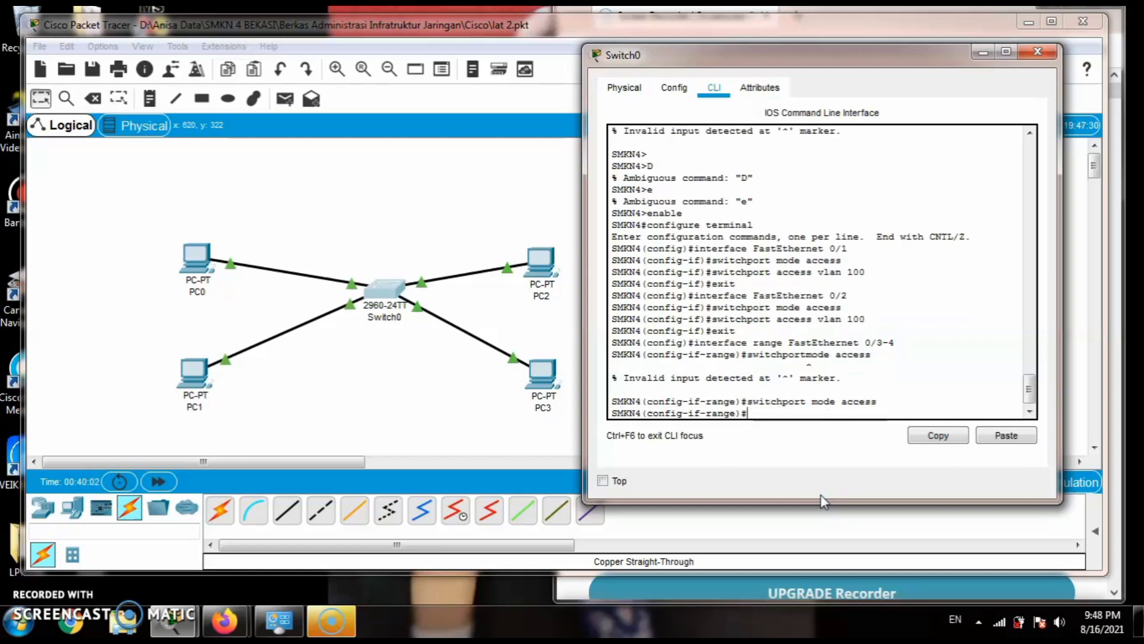
Assign the FastEthernet 0/3-4 range to VLAN 200 with switchport access vlan 200 and exit the range's configuration.
text(switchport access vla)
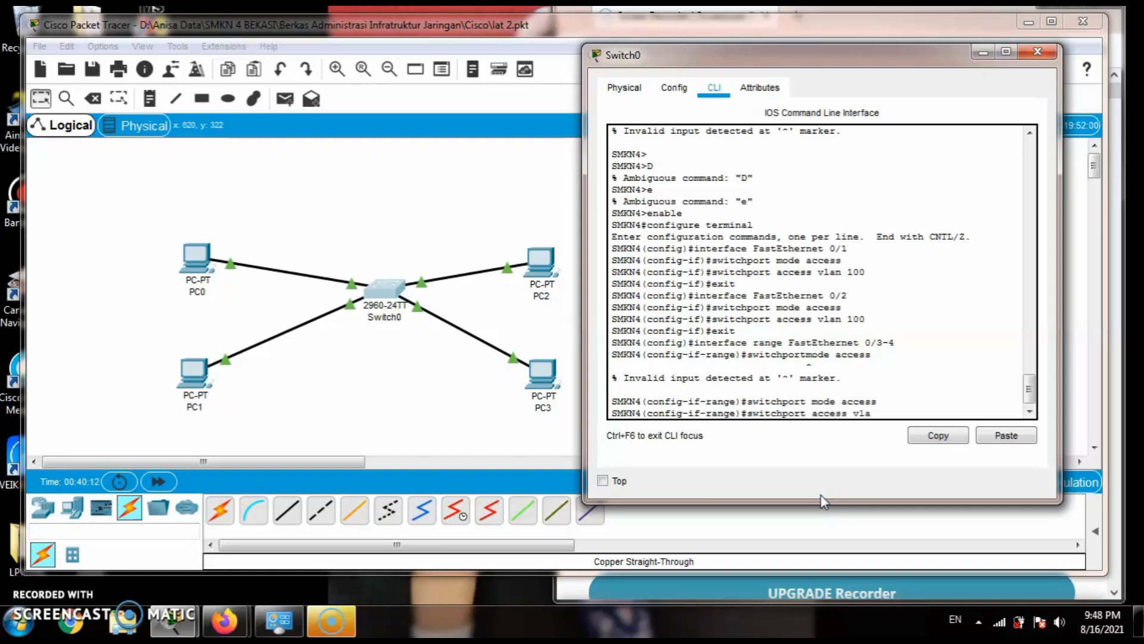
text(n 200)
key(Return)
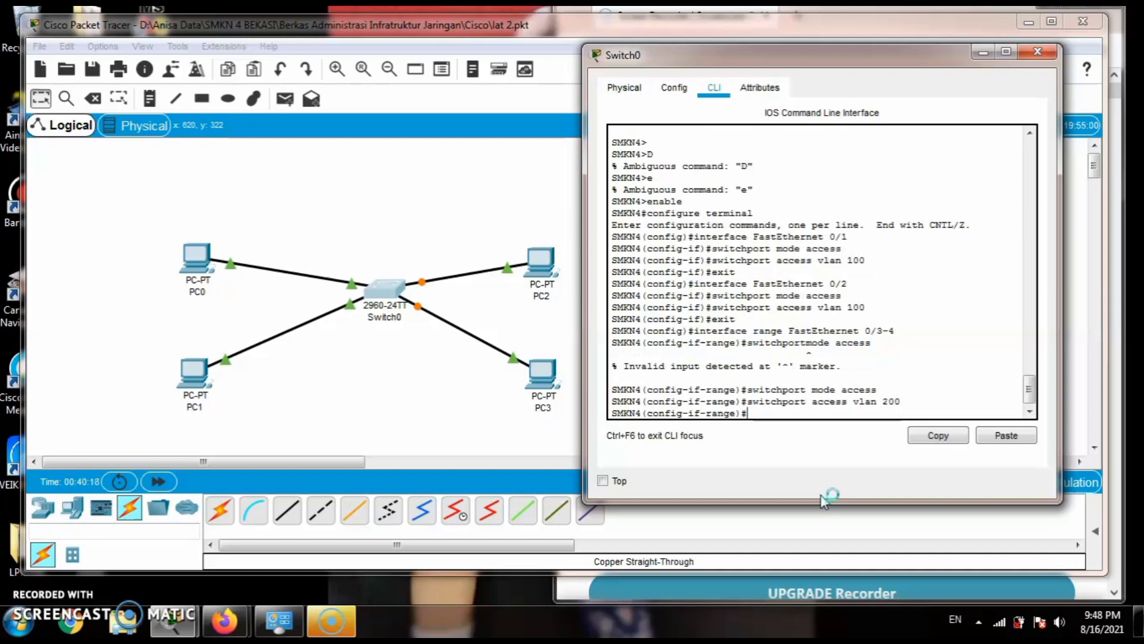
text(exit)
key(Return)
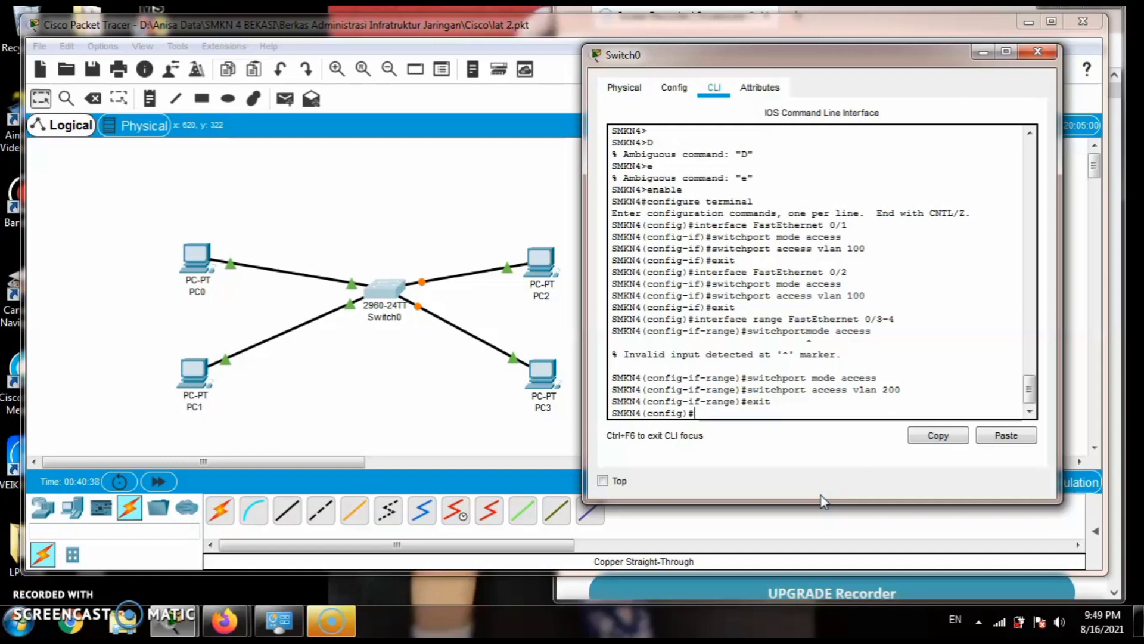
Leave global configuration mode and display the switch's VLAN table with show vlan.
text(exit)
key(Return)
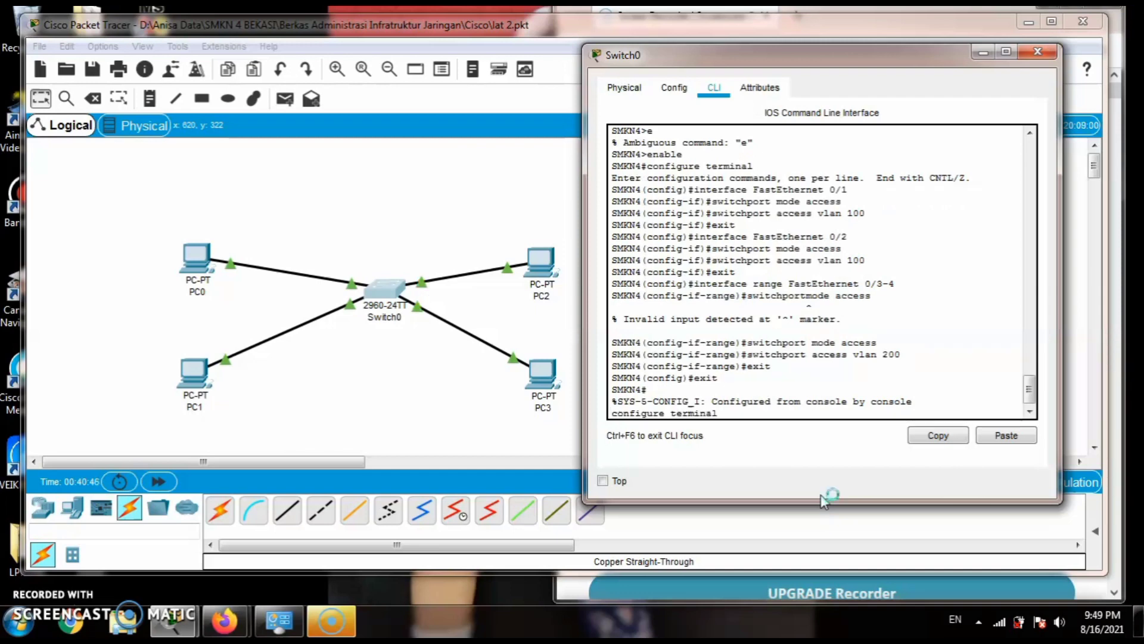
key(Return)
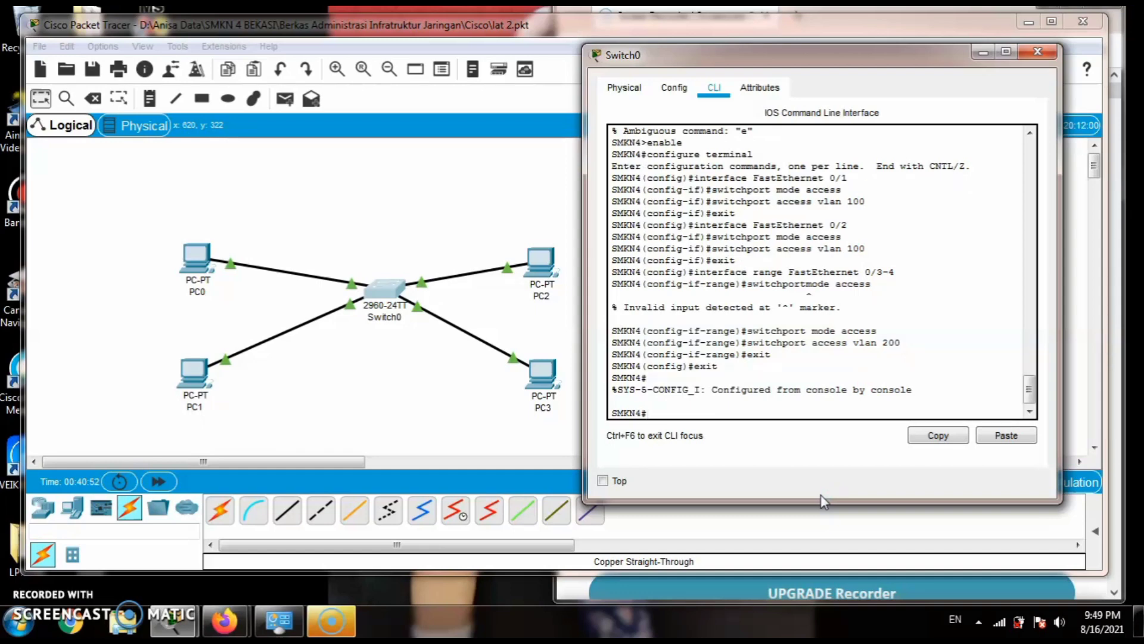
text(how vlan)
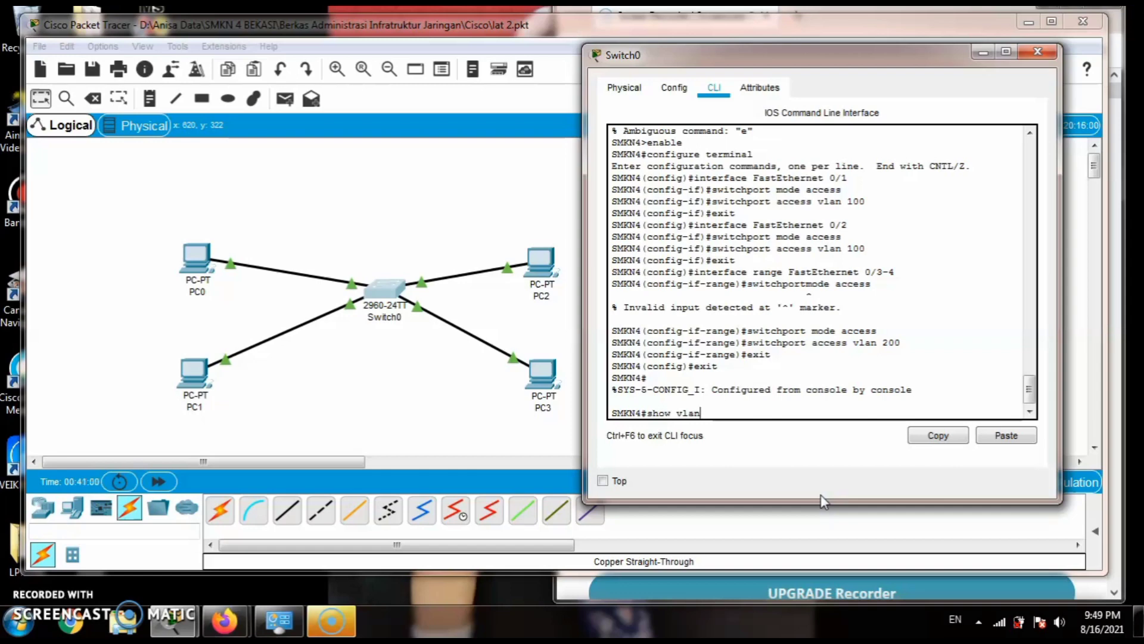
key(Return)
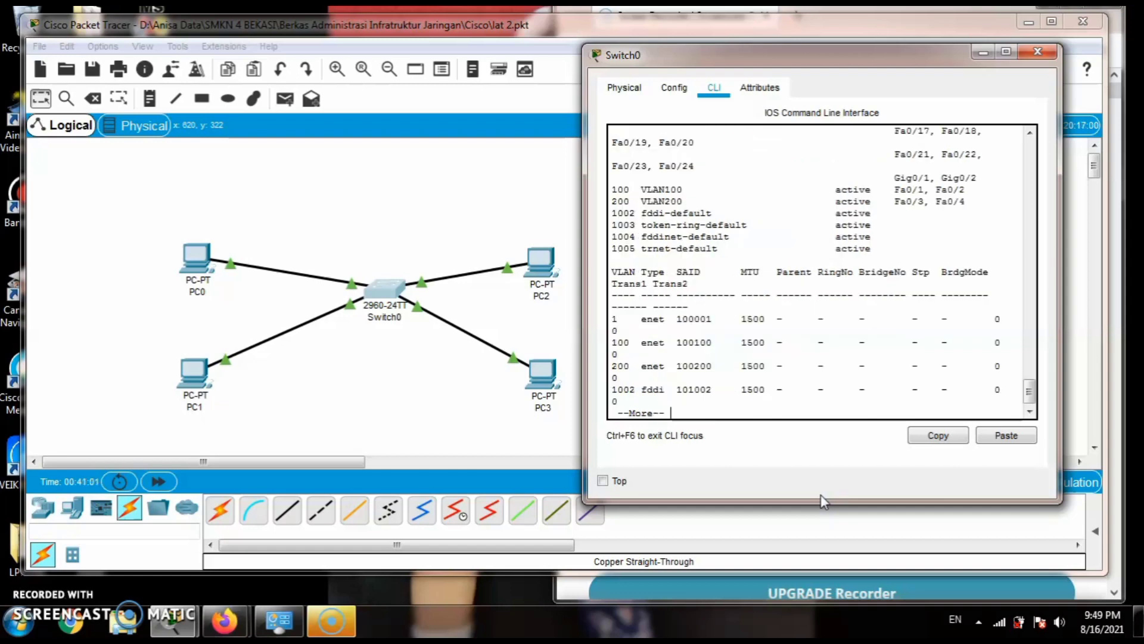
Examine the ports listed for VLAN100 and VLAN200 in the show vlan output.
click(1029, 129)
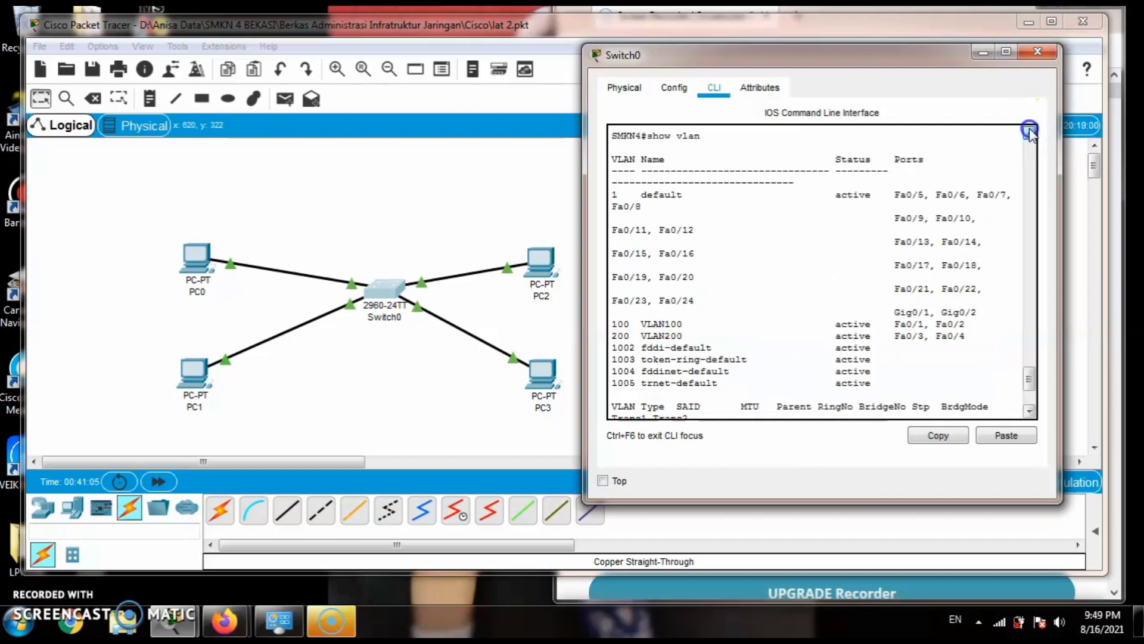
click(1030, 130)
click(1030, 130)
click(1029, 130)
click(1030, 130)
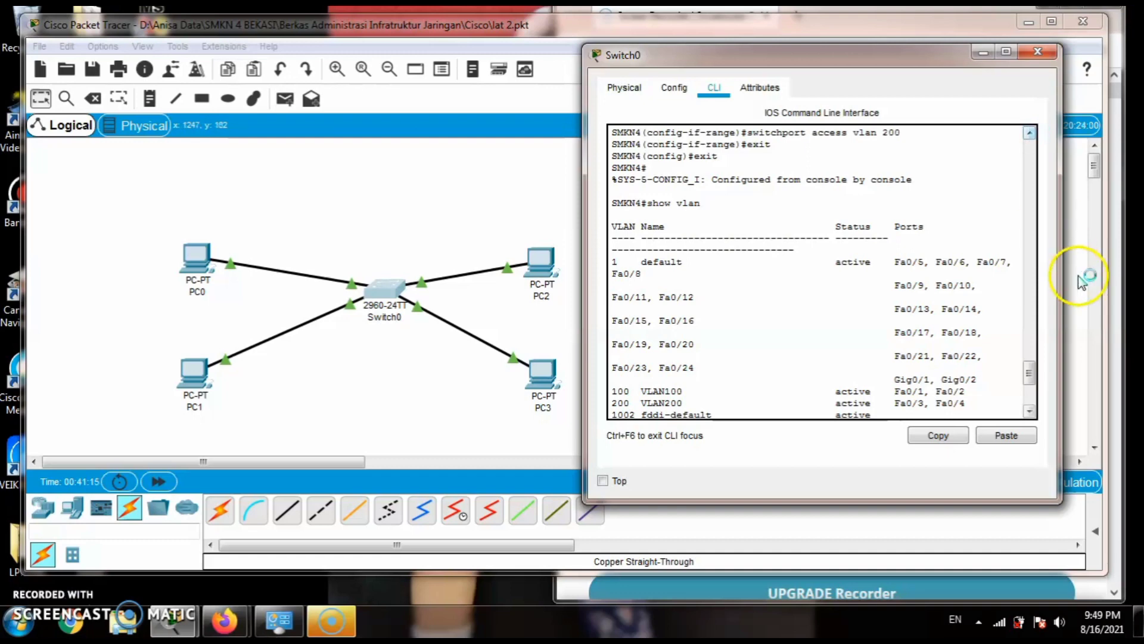
click(1029, 411)
click(1031, 412)
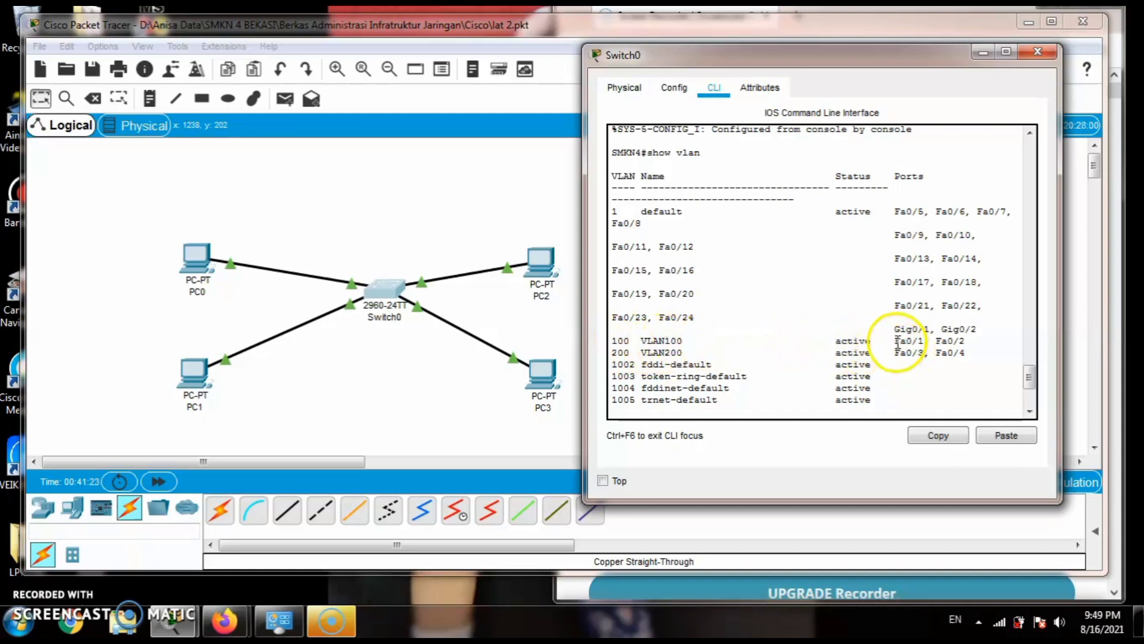
drag(895, 340, 981, 338)
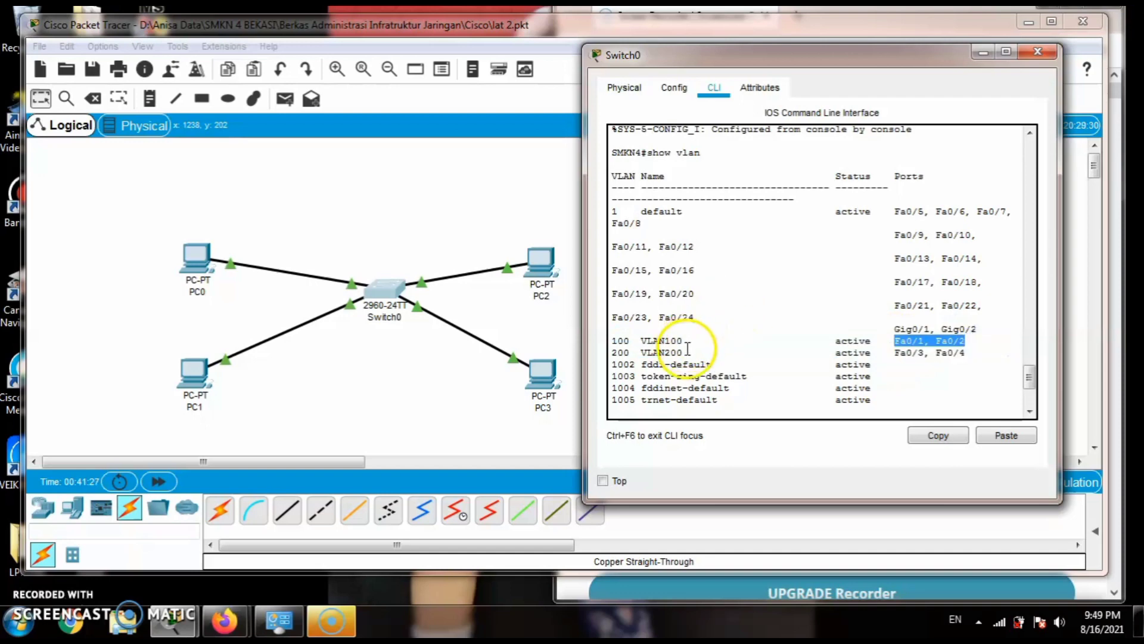
click(898, 354)
drag(899, 354, 1006, 357)
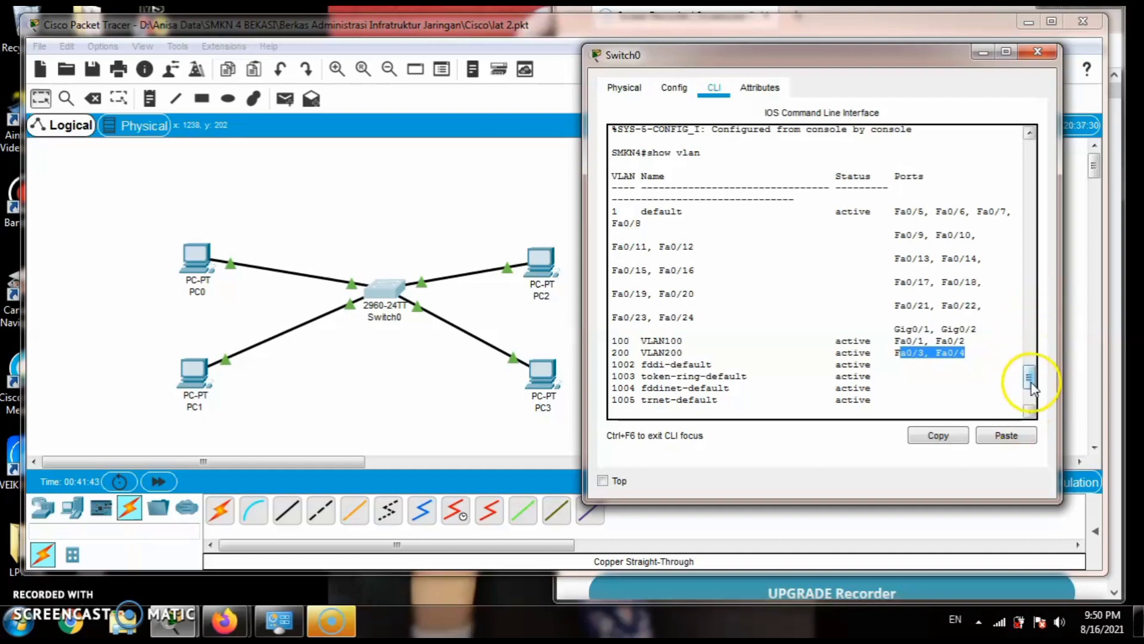
click(1030, 410)
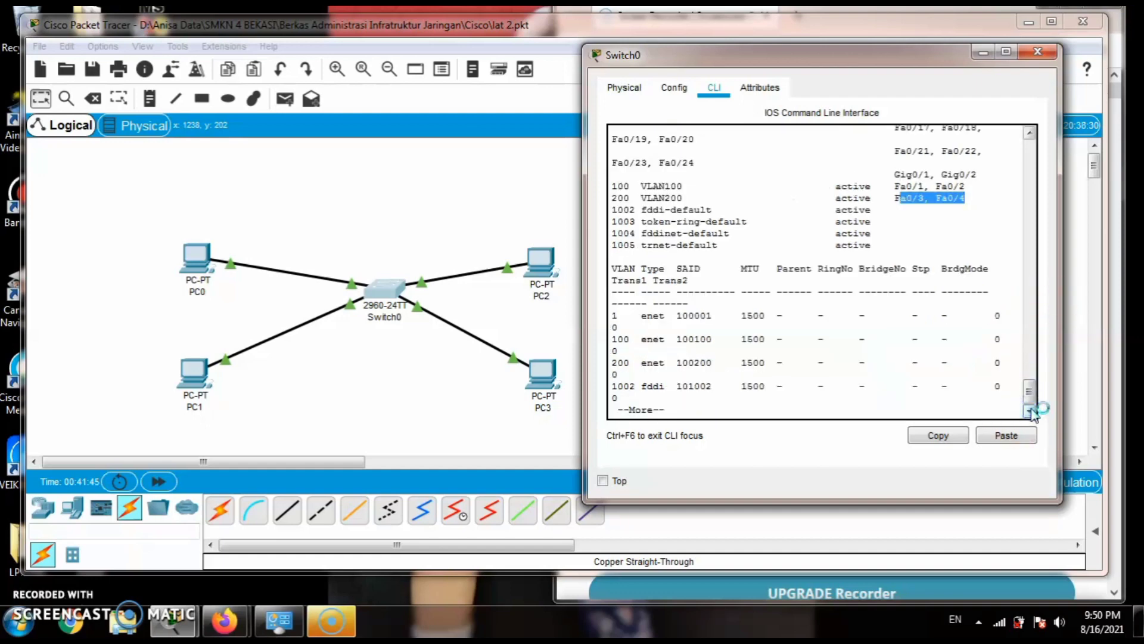